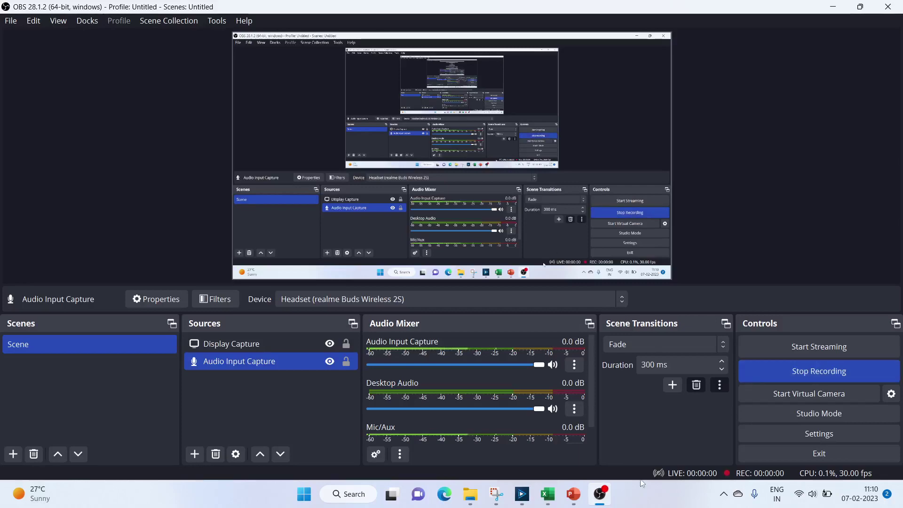
# Examine the accident dataset's Description column in Excel and read the dataset and Questions slides of the Interview 10 presentation.
pyautogui.hotkey('alt', 'Tab')
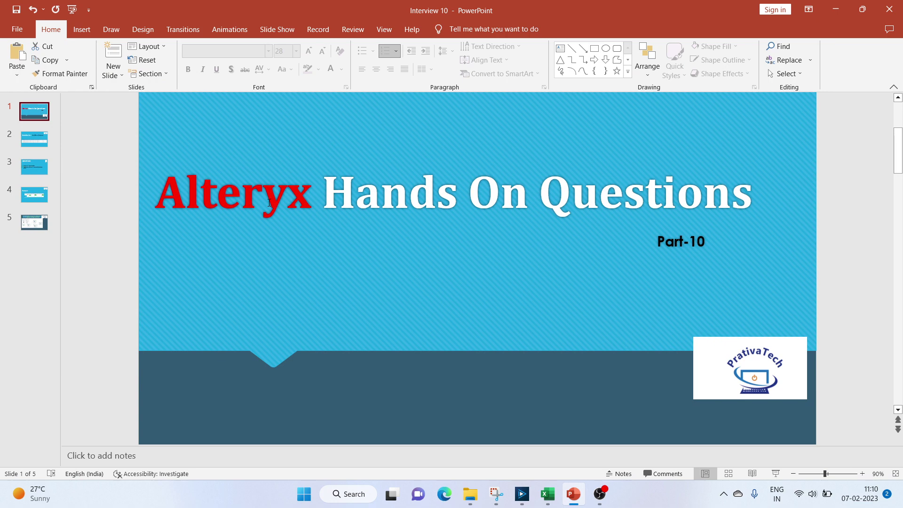
pyautogui.click(33, 139)
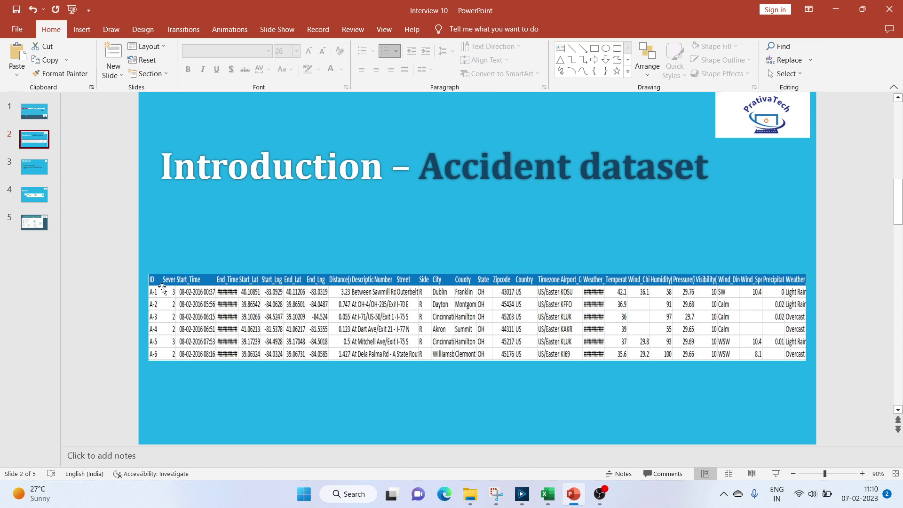
pyautogui.click(547, 493)
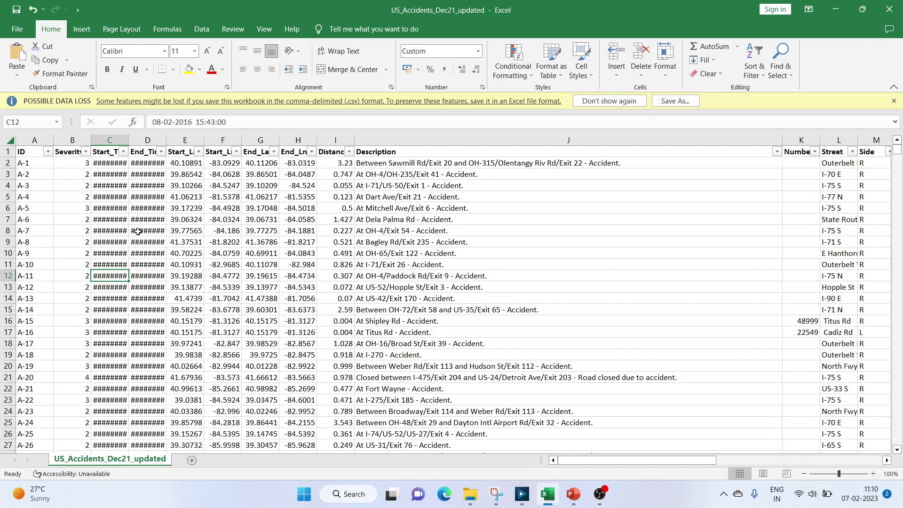
pyautogui.click(390, 173)
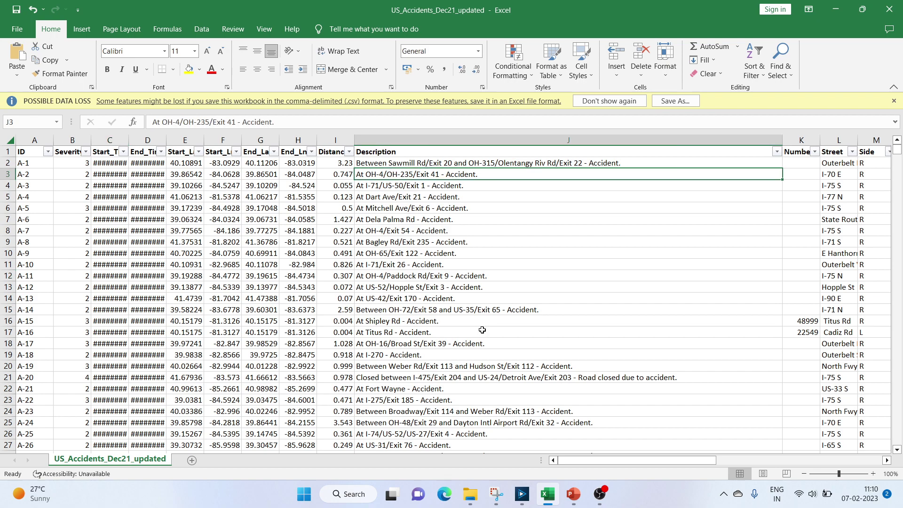
pyautogui.moveTo(631, 460)
pyautogui.mouseDown()
pyautogui.moveTo(667, 460)
pyautogui.moveTo(625, 459)
pyautogui.mouseUp()
pyautogui.click(390, 151)
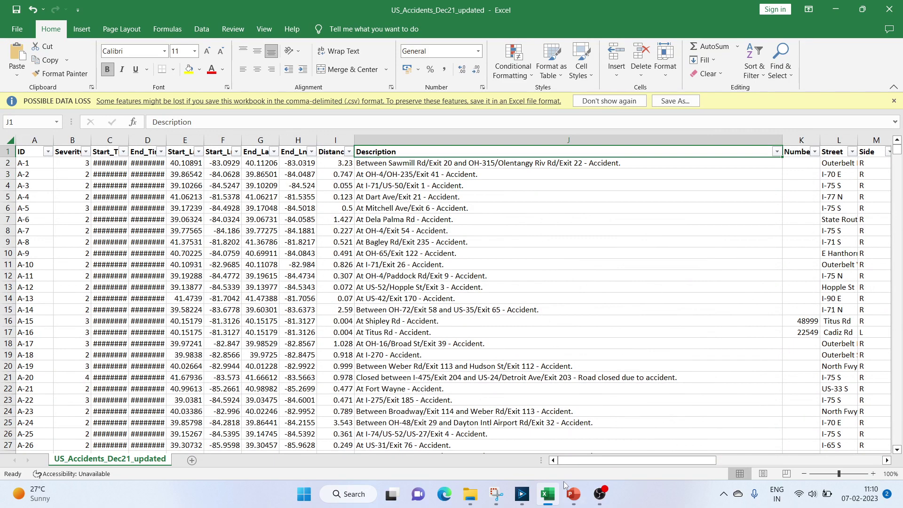
pyautogui.click(574, 495)
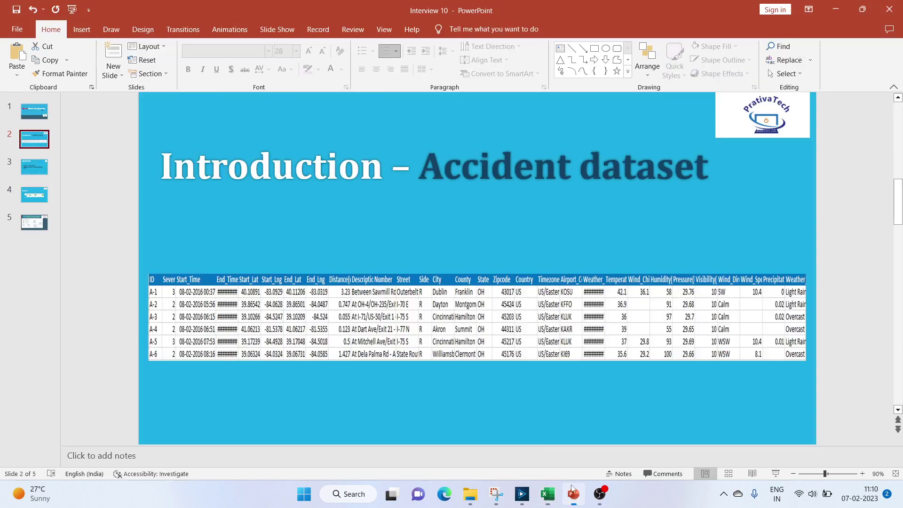
pyautogui.click(34, 167)
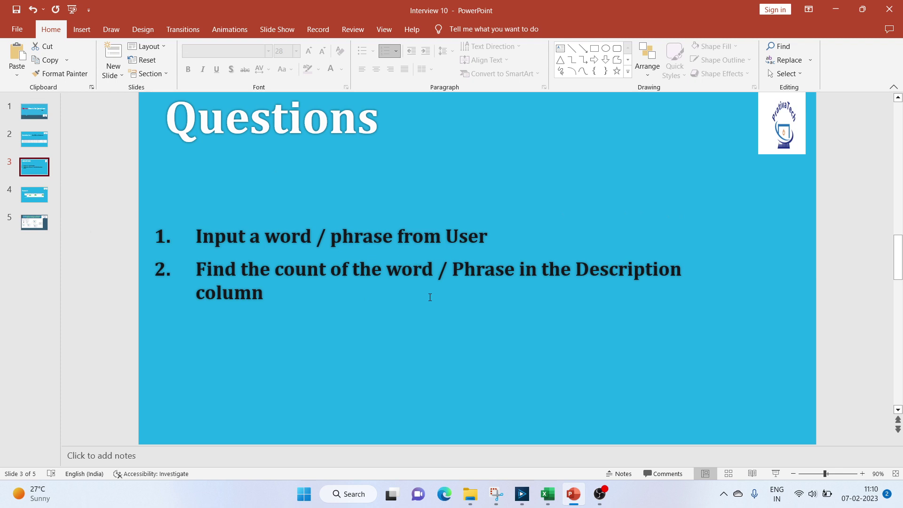
# Switch to Alteryx Designer and load US_Accidents_Dec21_updated.csv through an Input Data tool placed in the Input container.
pyautogui.click(522, 494)
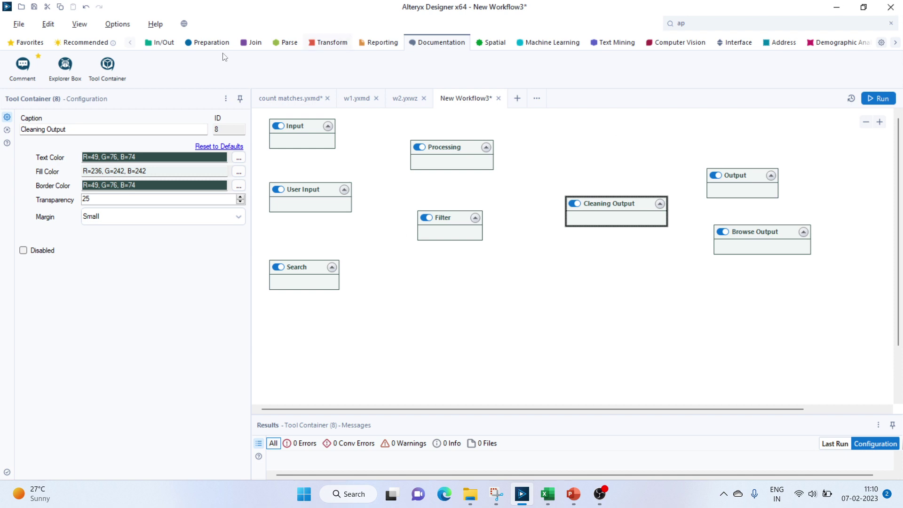
pyautogui.click(166, 42)
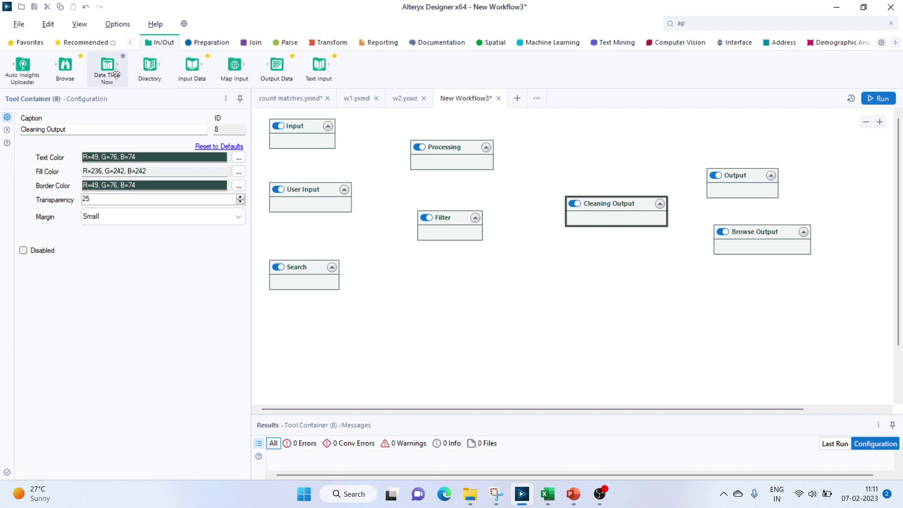
pyautogui.moveTo(192, 68); pyautogui.dragTo(299, 140)
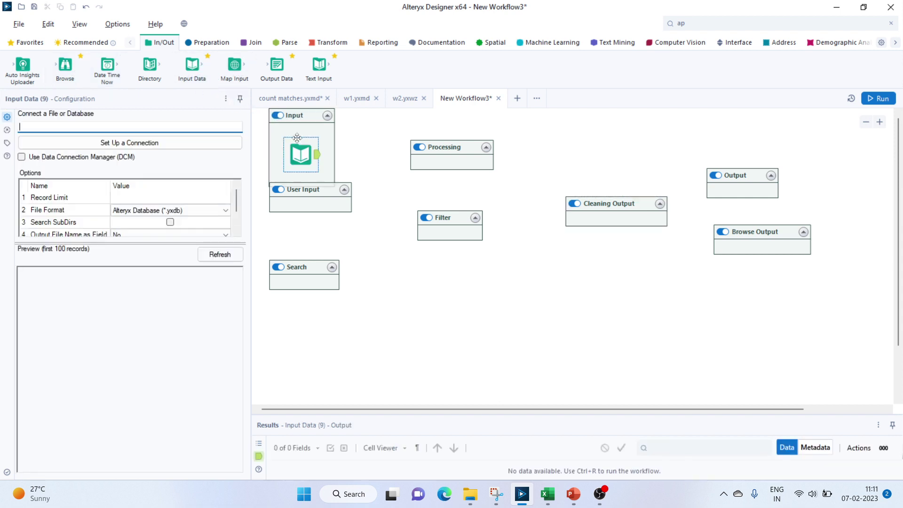
pyautogui.click(142, 146)
pyautogui.click(132, 129)
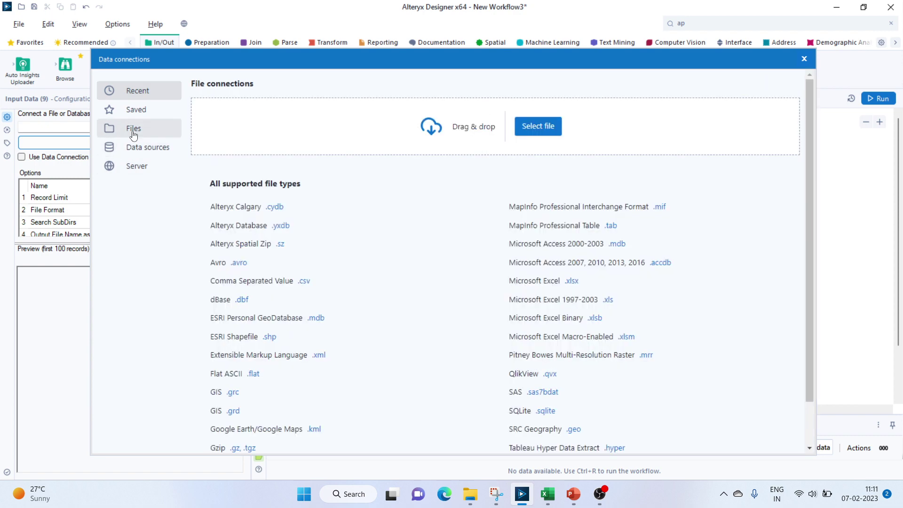
pyautogui.click(528, 125)
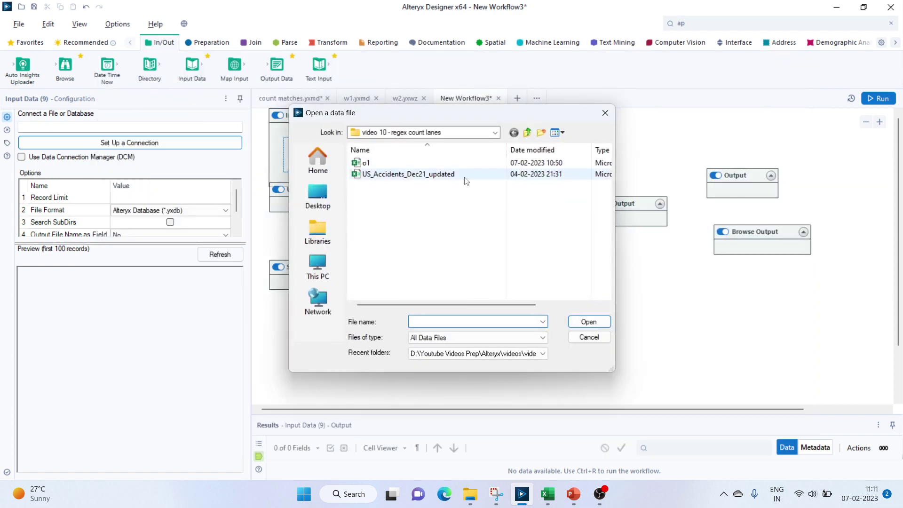
pyautogui.click(415, 178)
pyautogui.click(588, 321)
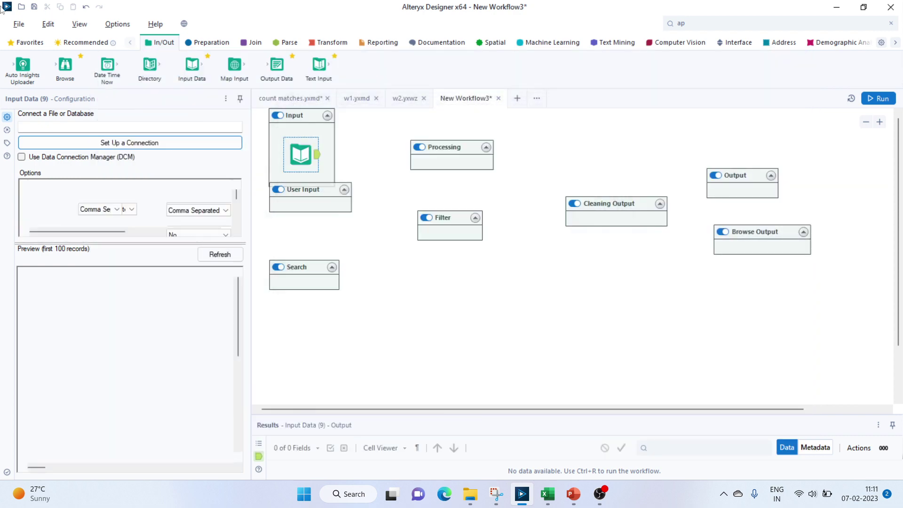
pyautogui.click(549, 497)
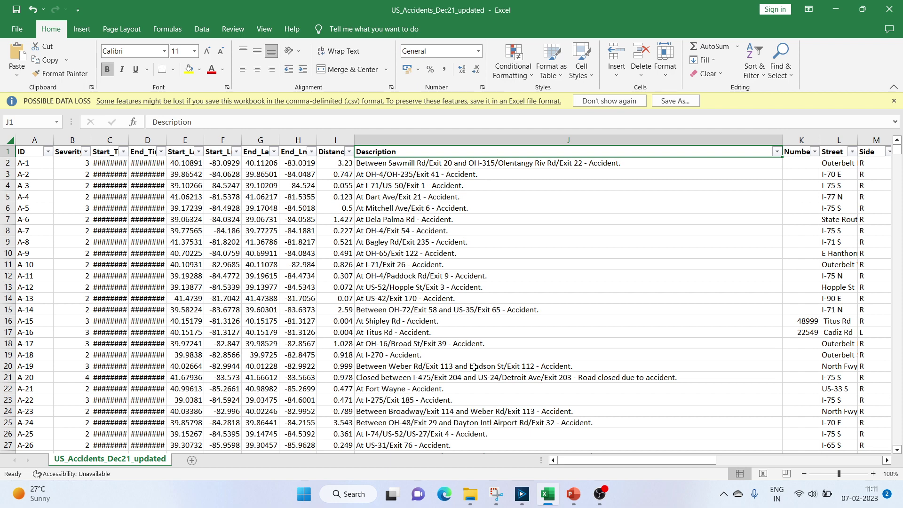
pyautogui.click(549, 499)
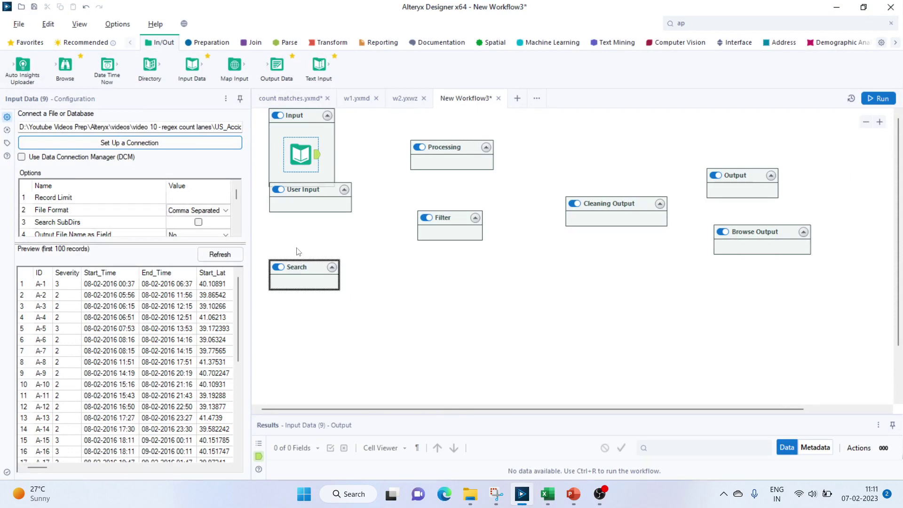
# Move the User Input and Search containers down so they sit clear below the Input container.
pyautogui.moveTo(302, 193); pyautogui.dragTo(309, 223)
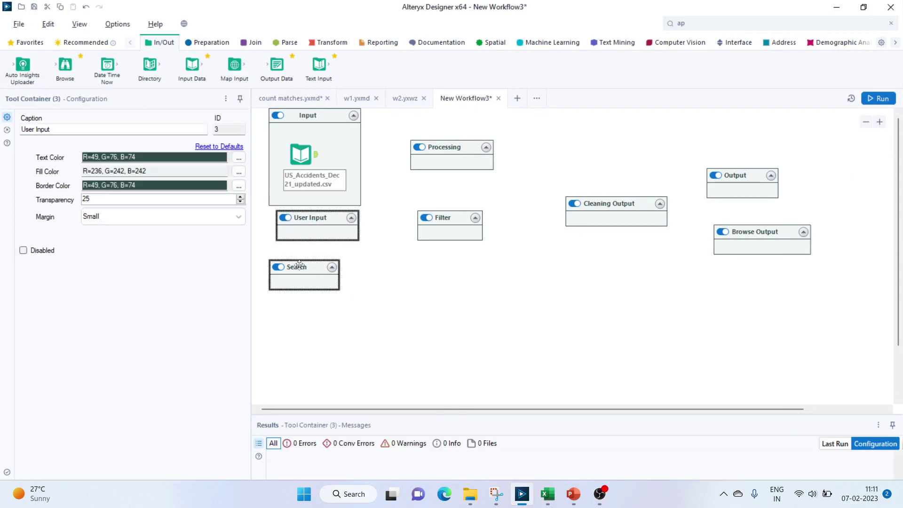
pyautogui.moveTo(301, 269); pyautogui.dragTo(322, 297)
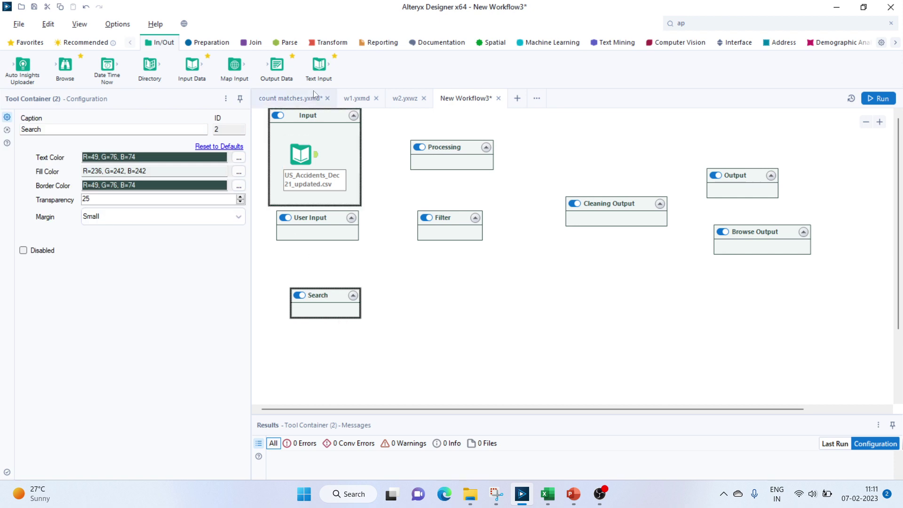
# Add a Text Input tool to the Search container with a column named Search and the value "Sa".
pyautogui.moveTo(320, 64); pyautogui.dragTo(329, 305)
pyautogui.doubleClick(42, 129)
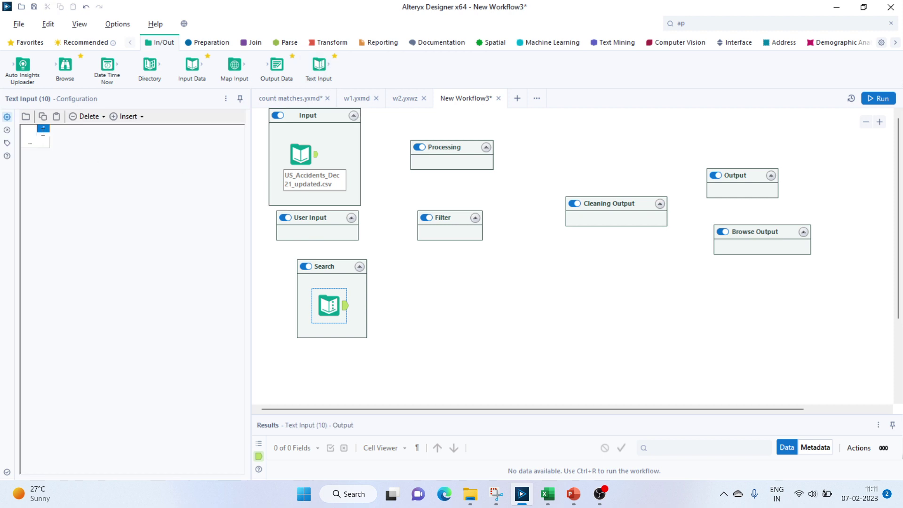
pyautogui.write('Search')
pyautogui.click(43, 143)
pyautogui.write('Sa')
pyautogui.click(417, 293)
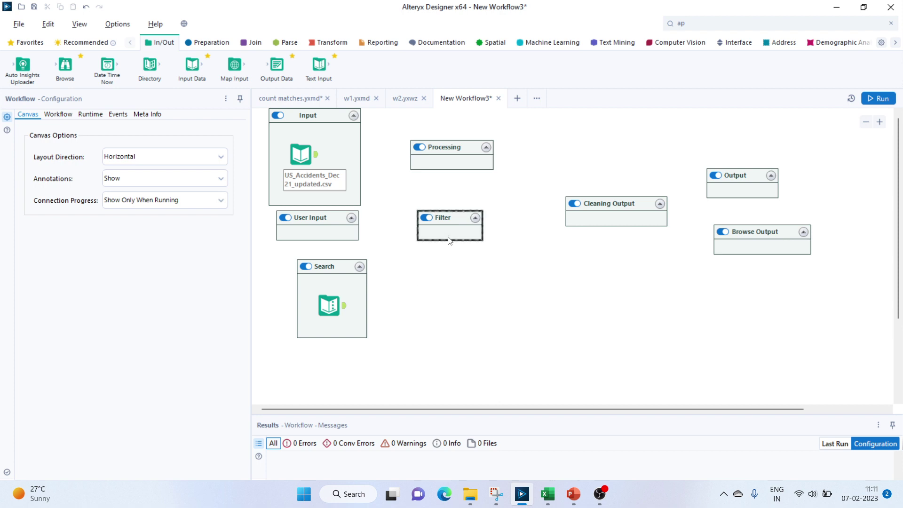
# Move the Filter and Processing containers down and to the right, and nudge the Search container slightly.
pyautogui.moveTo(446, 219); pyautogui.dragTo(468, 267)
pyautogui.moveTo(454, 159); pyautogui.dragTo(469, 195)
pyautogui.moveTo(335, 270); pyautogui.dragTo(328, 276)
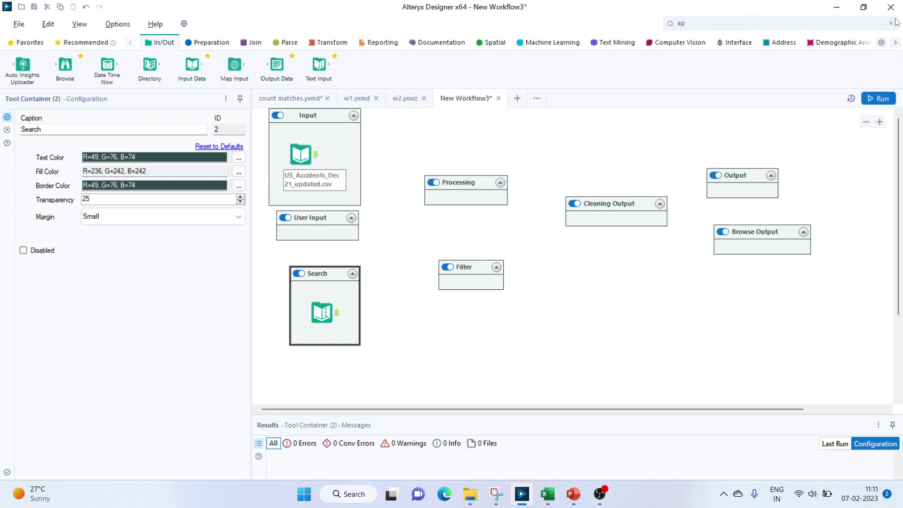
pyautogui.click(703, 25)
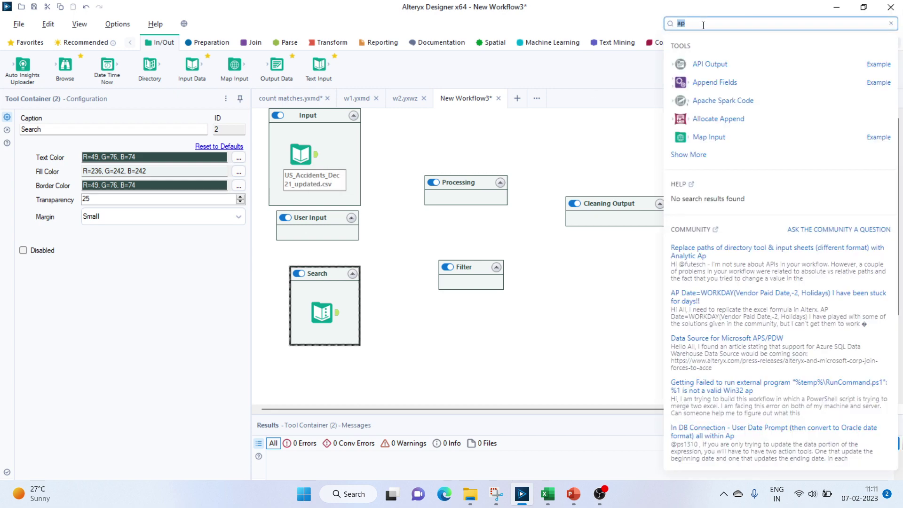
pyautogui.moveTo(700, 82); pyautogui.dragTo(469, 191)
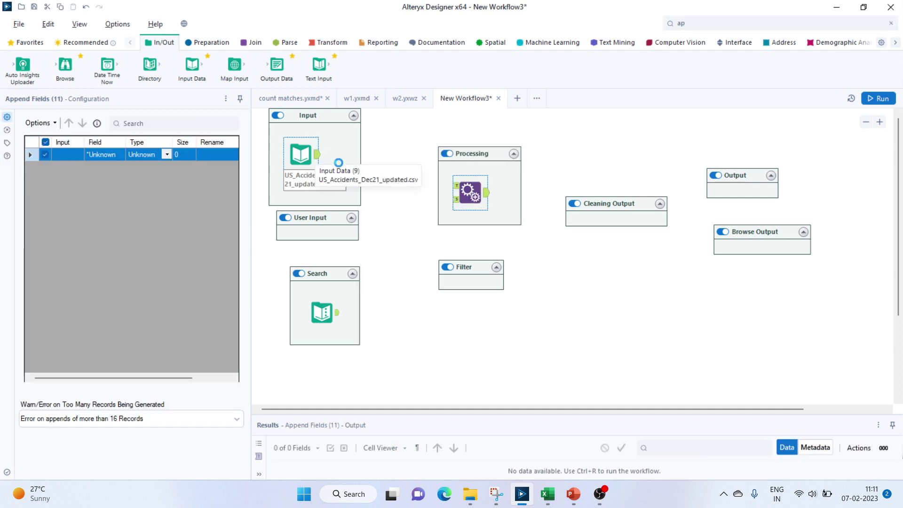
pyautogui.moveTo(317, 154); pyautogui.dragTo(454, 186)
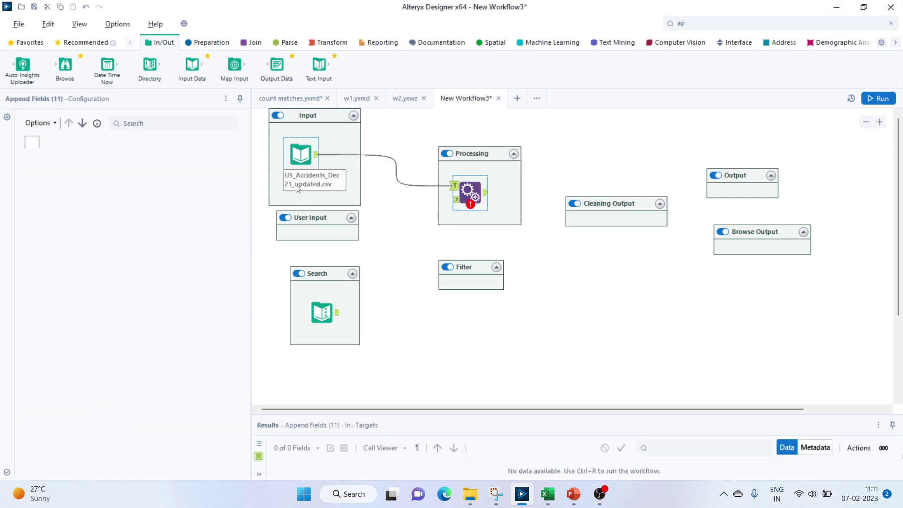
pyautogui.moveTo(338, 313); pyautogui.dragTo(455, 200)
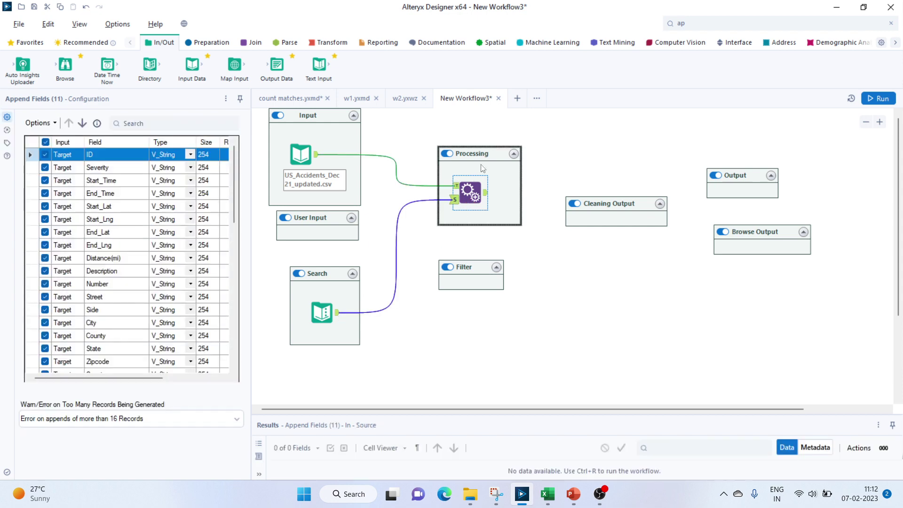
pyautogui.press('Delete')
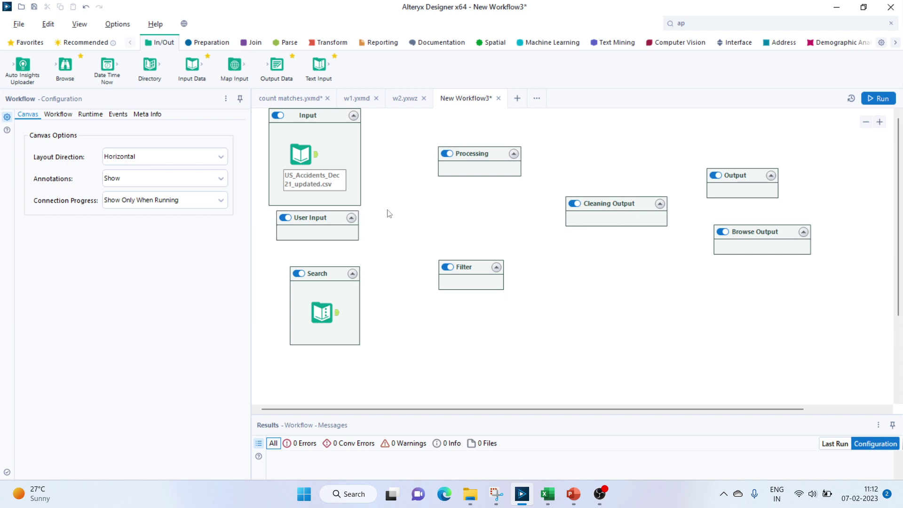
# Place a Record ID tool in the Processing container and connect the accidents Input Data tool to it.
pyautogui.click(703, 24)
pyautogui.write('re')
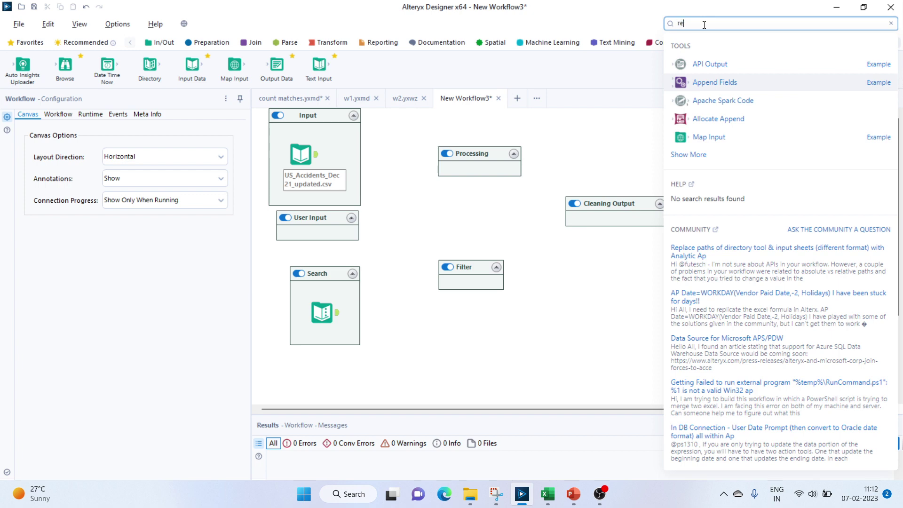
pyautogui.write('c')
pyautogui.click(507, 177)
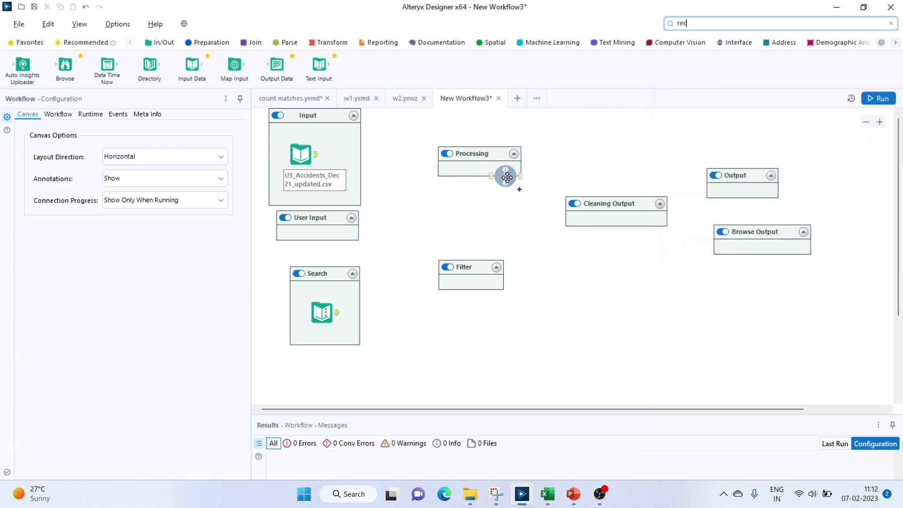
pyautogui.moveTo(507, 177); pyautogui.dragTo(478, 171)
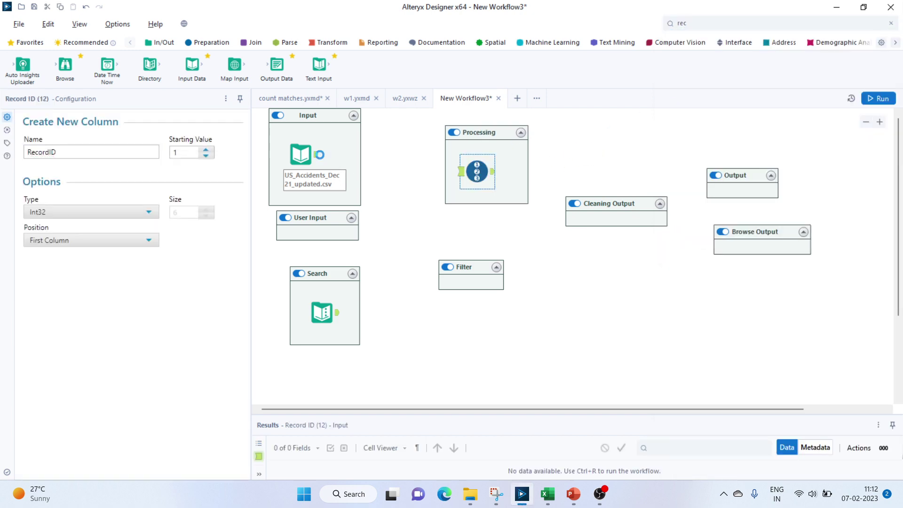
pyautogui.moveTo(320, 154); pyautogui.dragTo(462, 171)
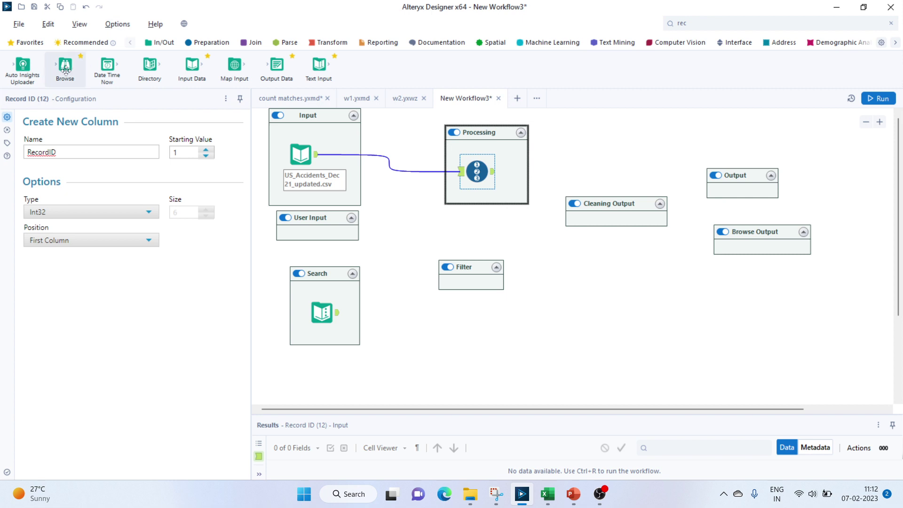
# Attach a Browse tool to the Record ID output inside the Processing container and run the workflow.
pyautogui.moveTo(65, 70); pyautogui.dragTo(535, 172)
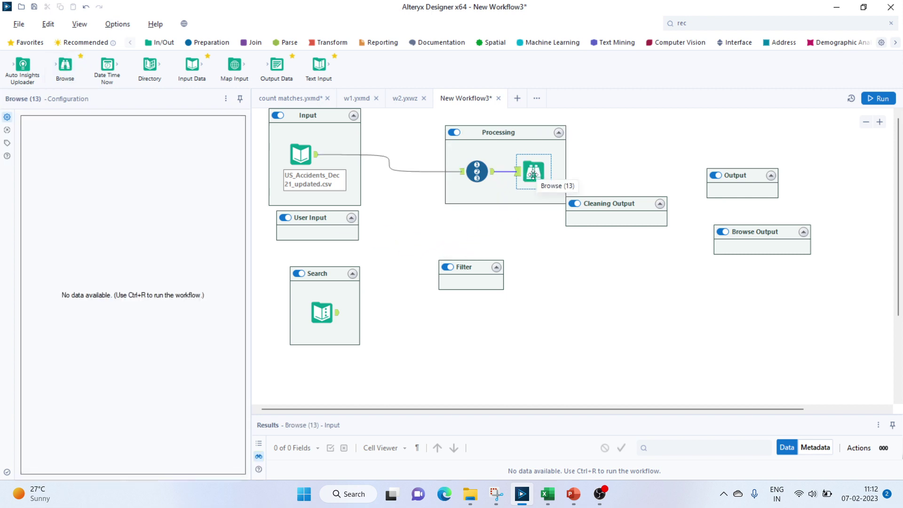
pyautogui.click(870, 100)
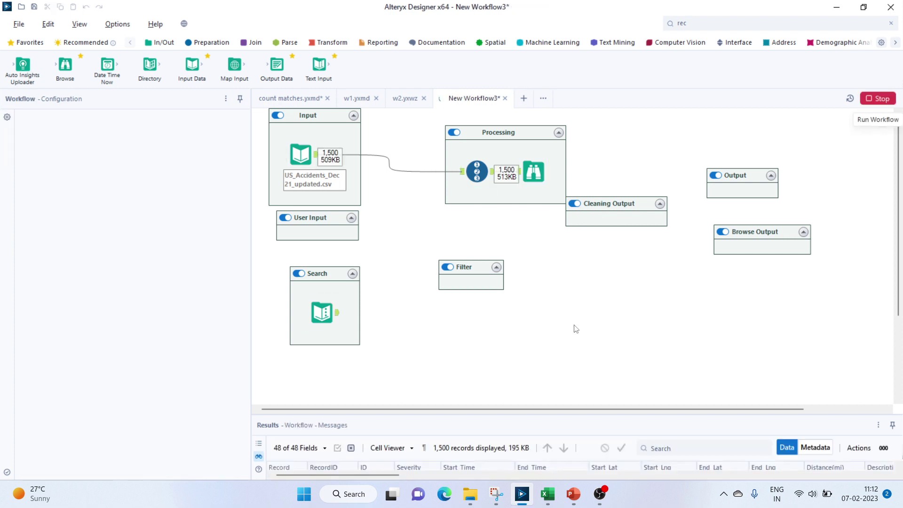
pyautogui.click(530, 272)
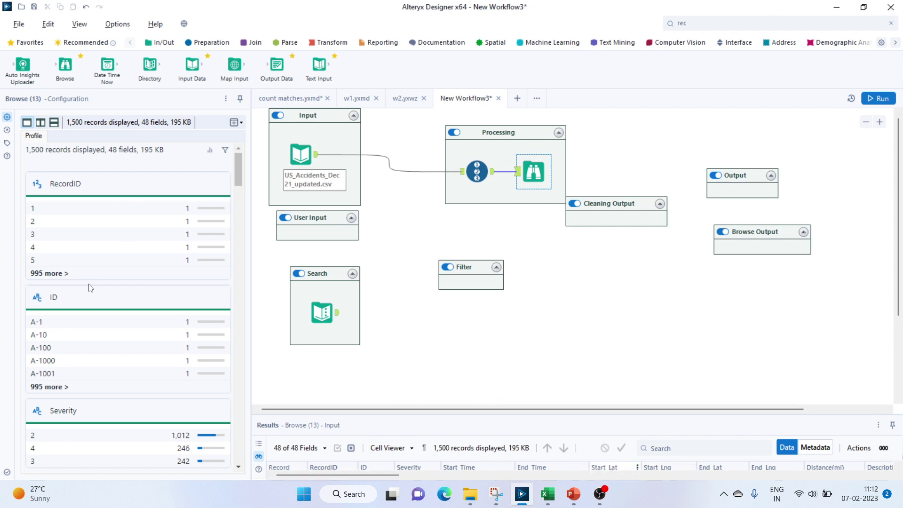
# Look through the field profiles of the accident records in the Browse tool's results.
pyautogui.scroll(-5, 90, 288)
pyautogui.scroll(-20, 94, 340)
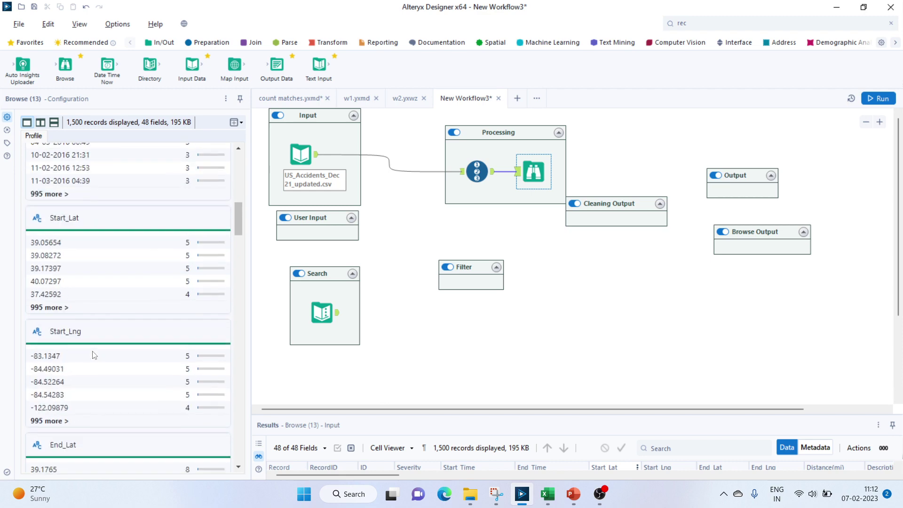
pyautogui.scroll(-20, 112, 444)
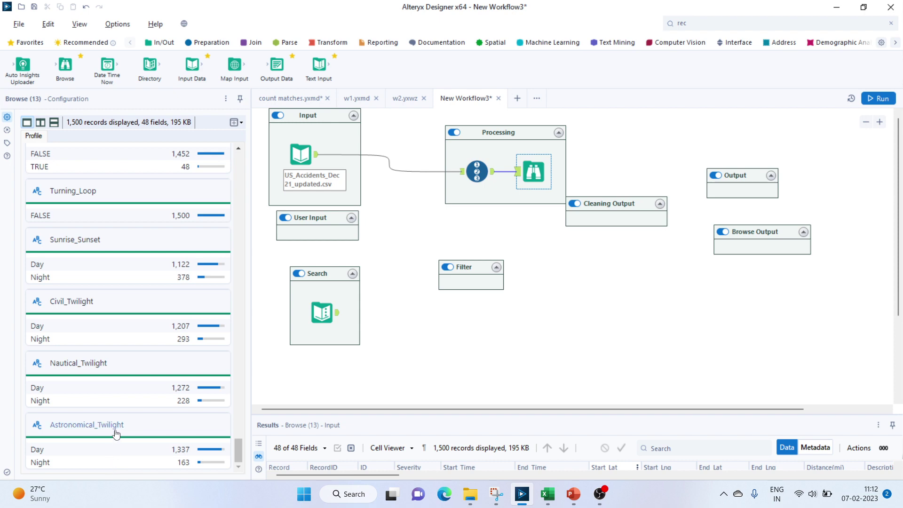
pyautogui.scroll(12, 105, 349)
pyautogui.scroll(12, 109, 349)
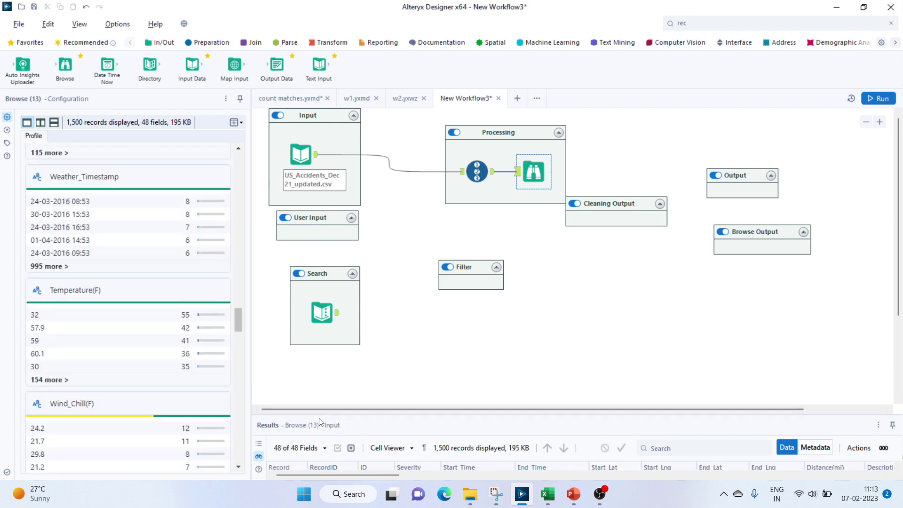
# Enlarge the results area and bring the Description column of the accident records into view.
pyautogui.moveTo(320, 415); pyautogui.dragTo(325, 374)
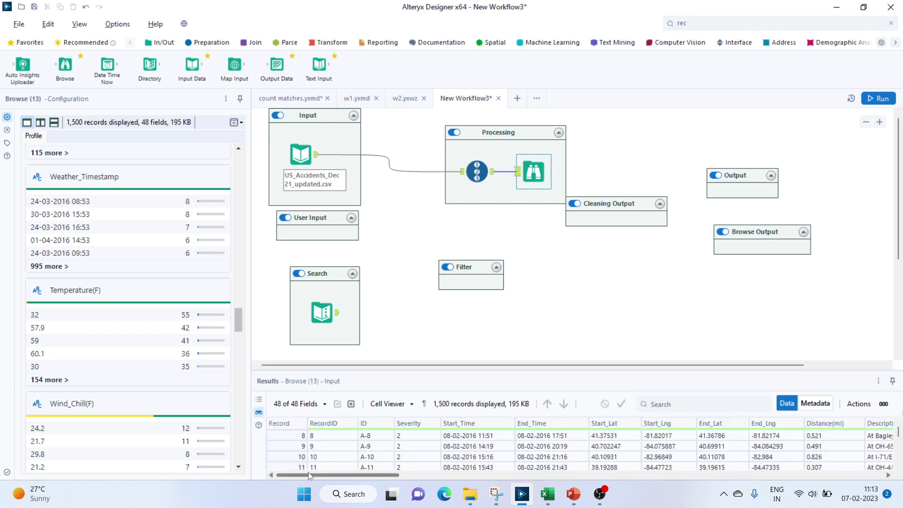
pyautogui.moveTo(308, 472); pyautogui.dragTo(390, 473)
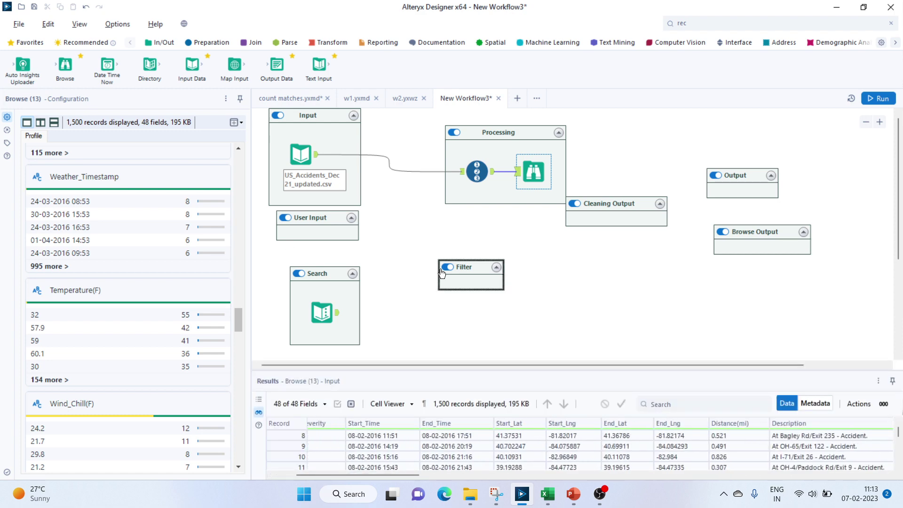
# Add an Append Fields tool to the Processing container, with Record ID as its target and the Search Text Input as its source.
pyautogui.click(718, 27)
pyautogui.write('app')
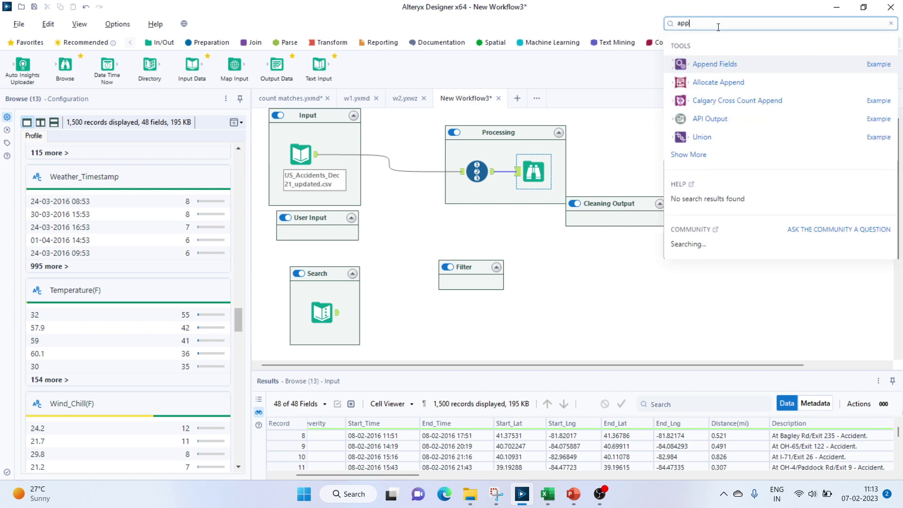
pyautogui.moveTo(706, 62); pyautogui.dragTo(487, 205)
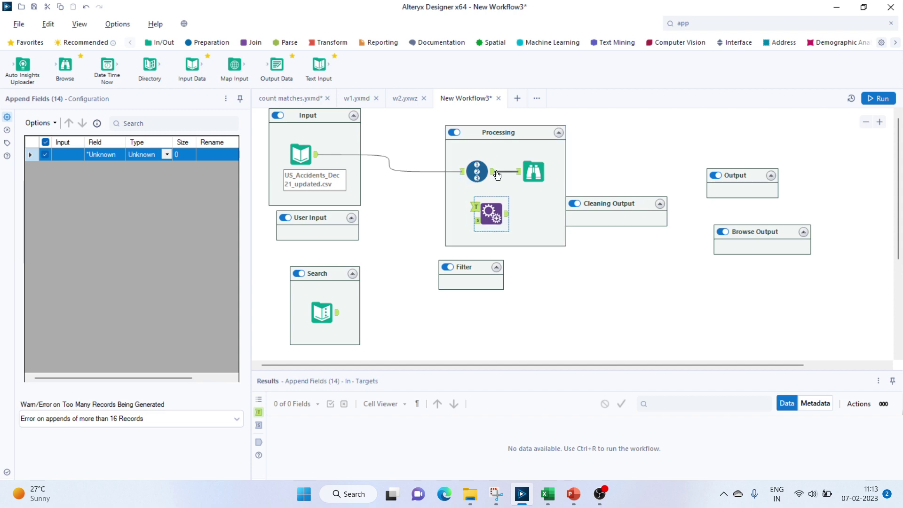
pyautogui.moveTo(493, 172); pyautogui.dragTo(474, 207)
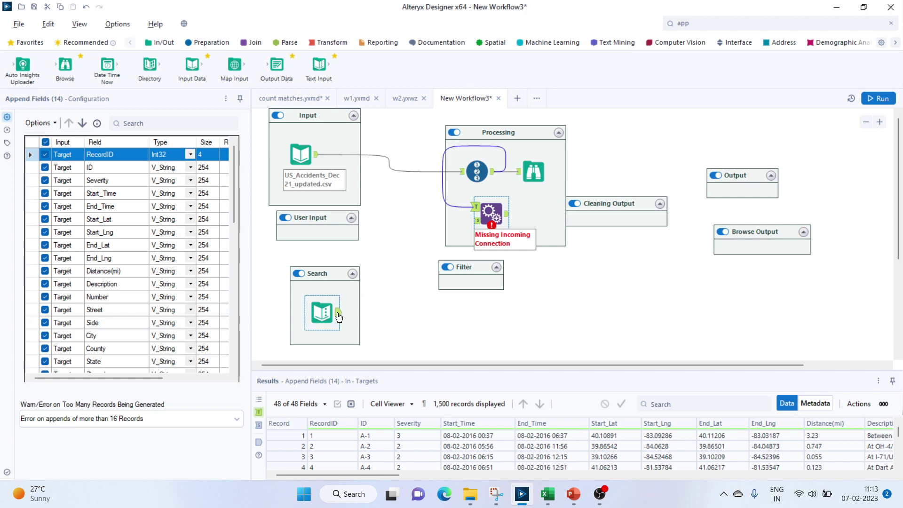
pyautogui.moveTo(339, 314); pyautogui.dragTo(473, 225)
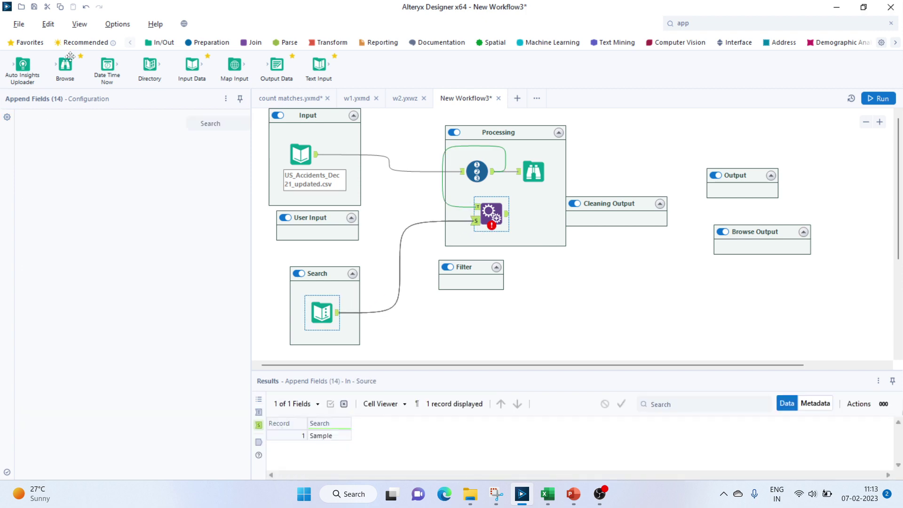
# Attach a Browse tool to the Append Fields output and run the workflow.
pyautogui.moveTo(65, 66); pyautogui.dragTo(546, 220)
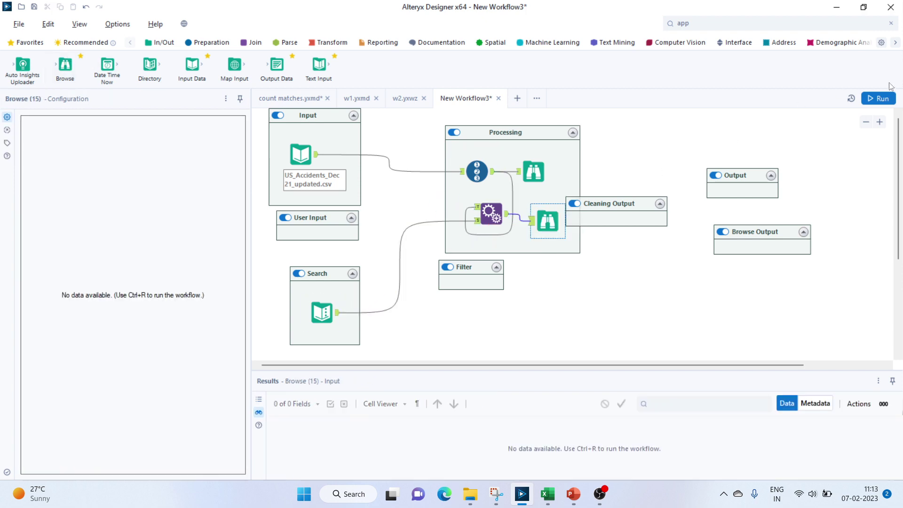
pyautogui.click(877, 98)
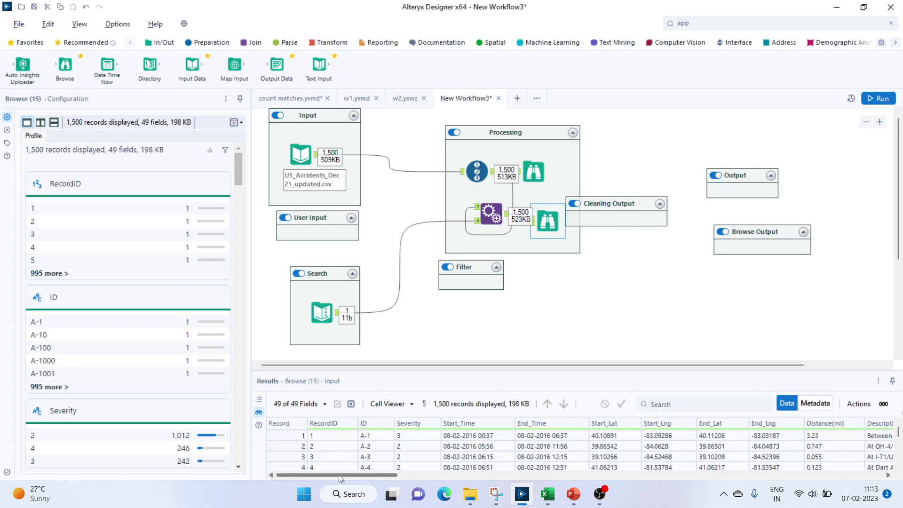
# Check the appended Search column and the RecordID column in the Append Fields tool's Browse results.
pyautogui.moveTo(339, 475); pyautogui.dragTo(380, 476)
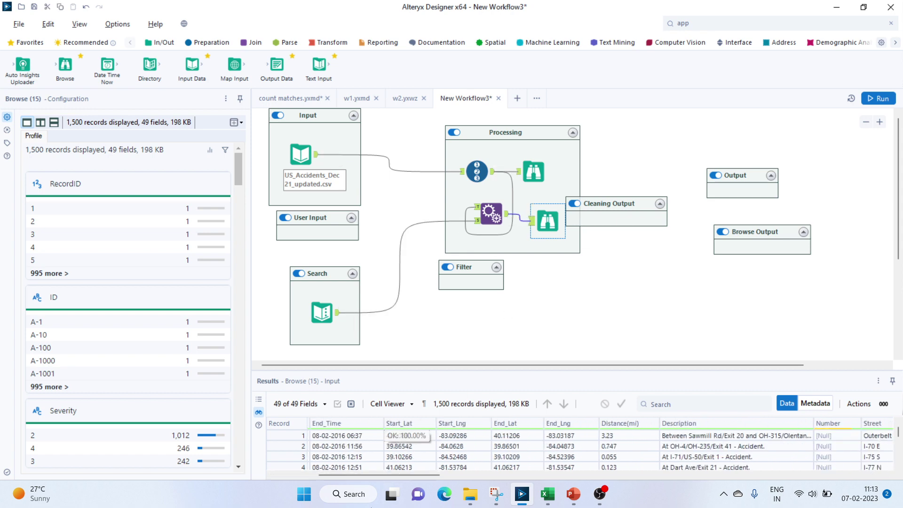
pyautogui.moveTo(357, 473); pyautogui.dragTo(812, 484)
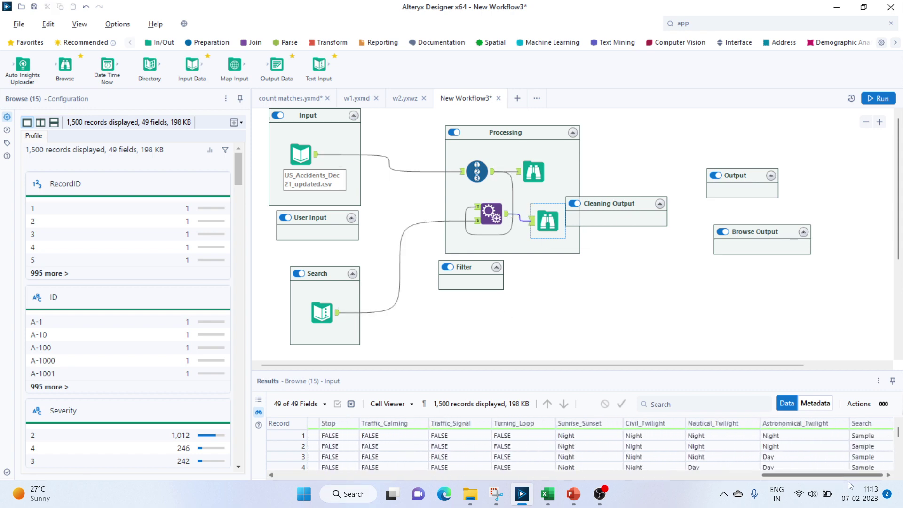
pyautogui.click(868, 457)
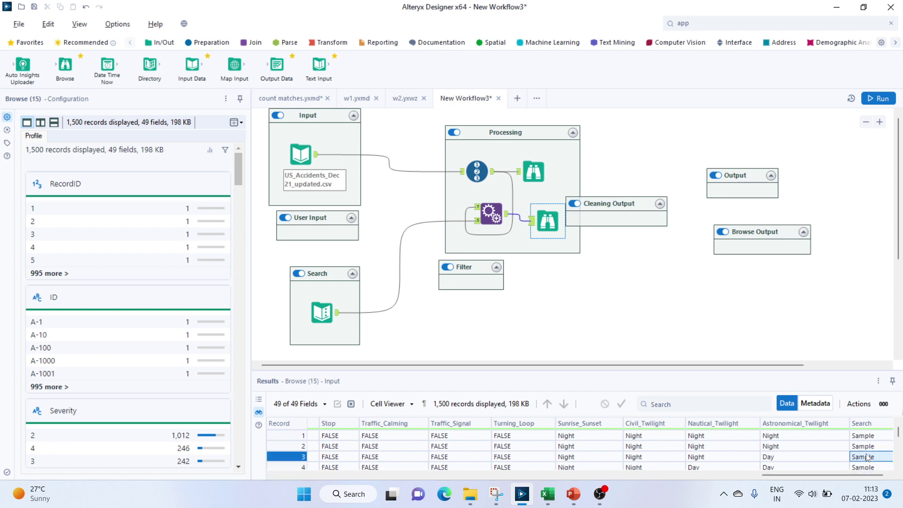
pyautogui.click(862, 437)
pyautogui.click(866, 457)
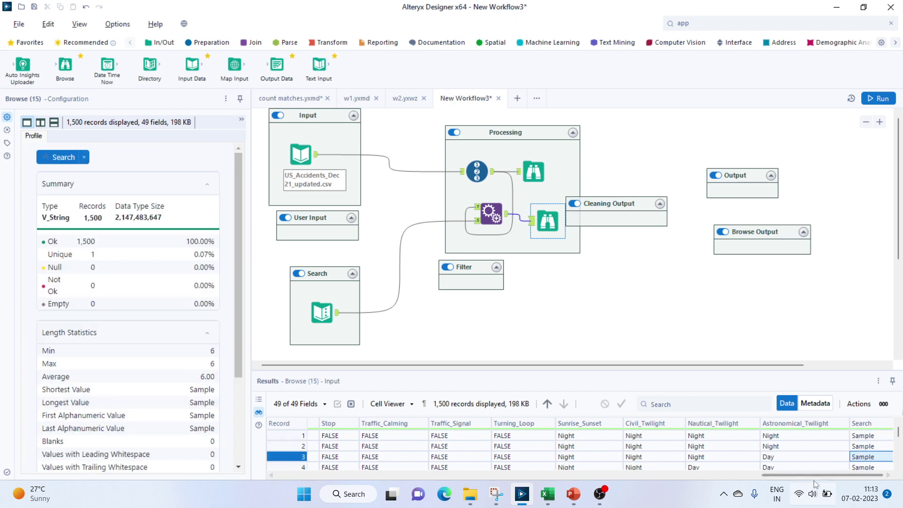
pyautogui.moveTo(835, 475); pyautogui.dragTo(332, 490)
pyautogui.click(326, 457)
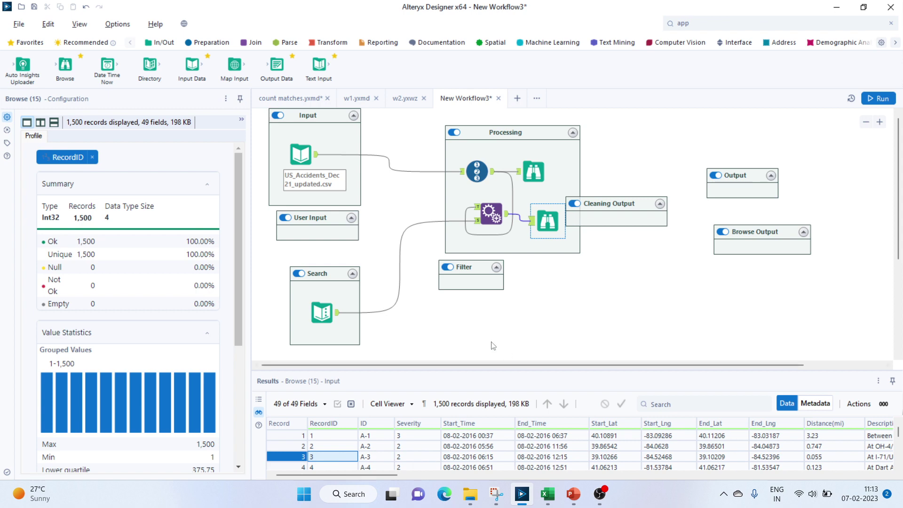
# Add a Formula tool after Append Fields in the Processing container and attach a Browse tool to its output.
pyautogui.moveTo(465, 271); pyautogui.dragTo(487, 299)
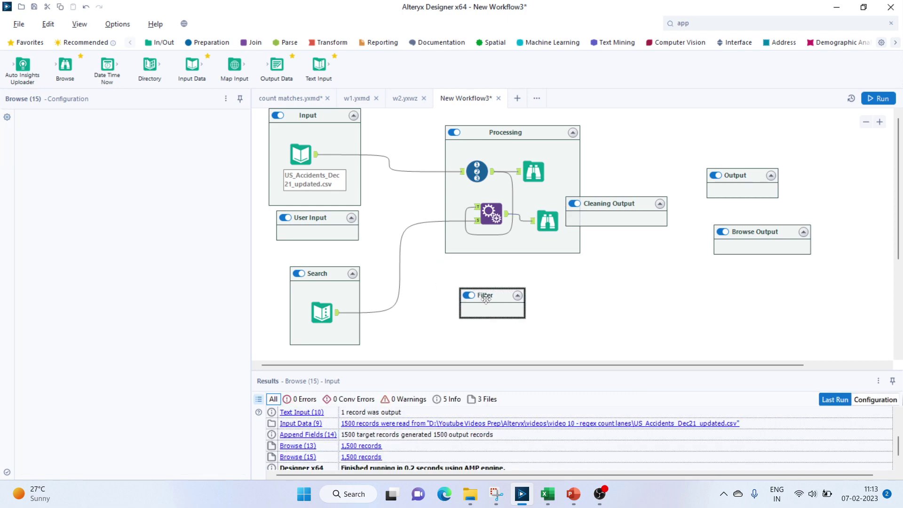
pyautogui.click(700, 24)
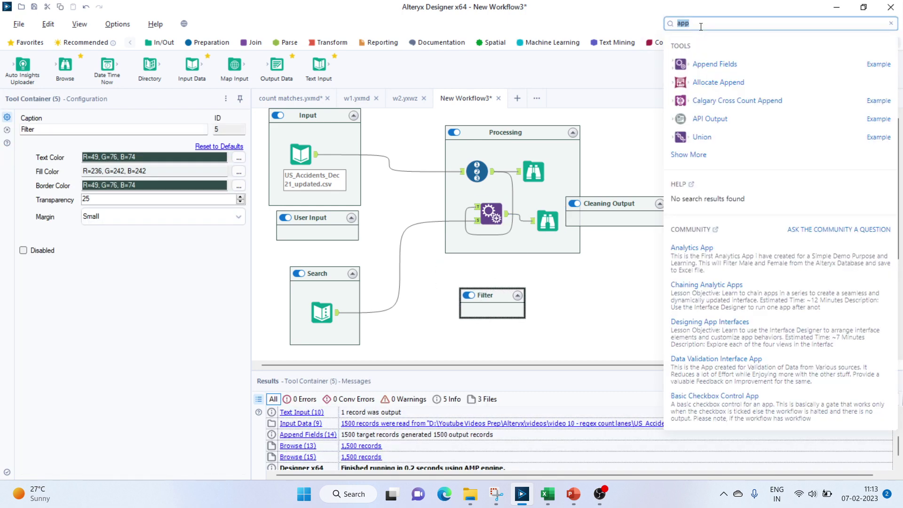
pyautogui.press('BackSpace')
pyautogui.write('fo')
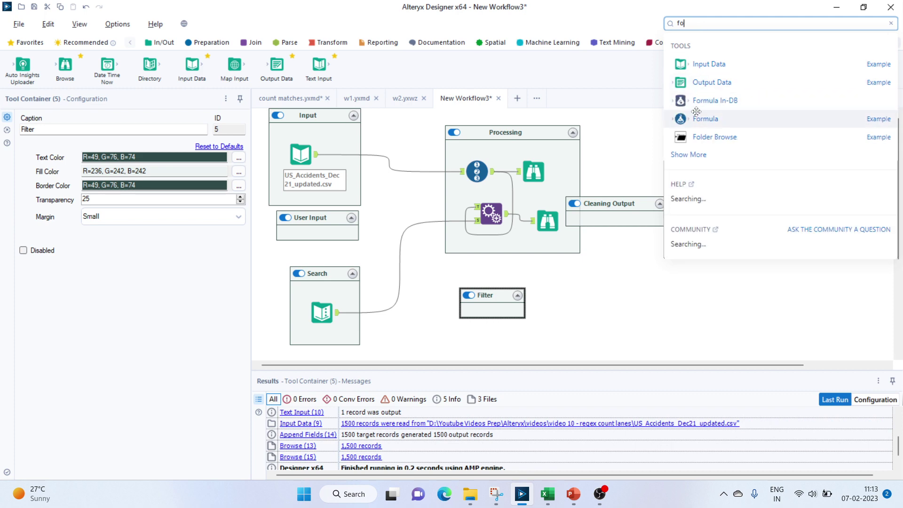
pyautogui.moveTo(696, 112)
pyautogui.mouseDown()
pyautogui.moveTo(514, 251)
pyautogui.moveTo(522, 247)
pyautogui.moveTo(497, 275)
pyautogui.mouseUp()
pyautogui.moveTo(63, 63); pyautogui.dragTo(547, 272)
# Create a new output column named Count in the Formula tool.
pyautogui.click(490, 270)
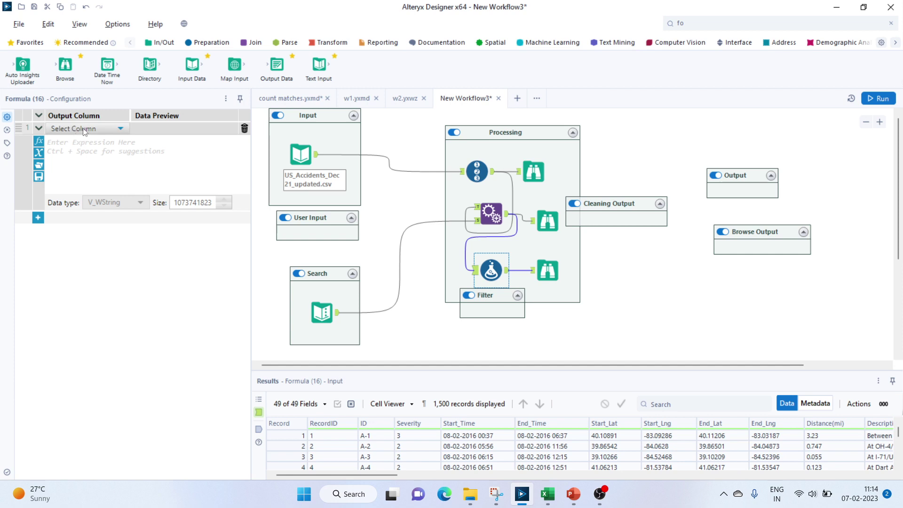
pyautogui.click(82, 128)
pyautogui.click(77, 142)
pyautogui.write('Count')
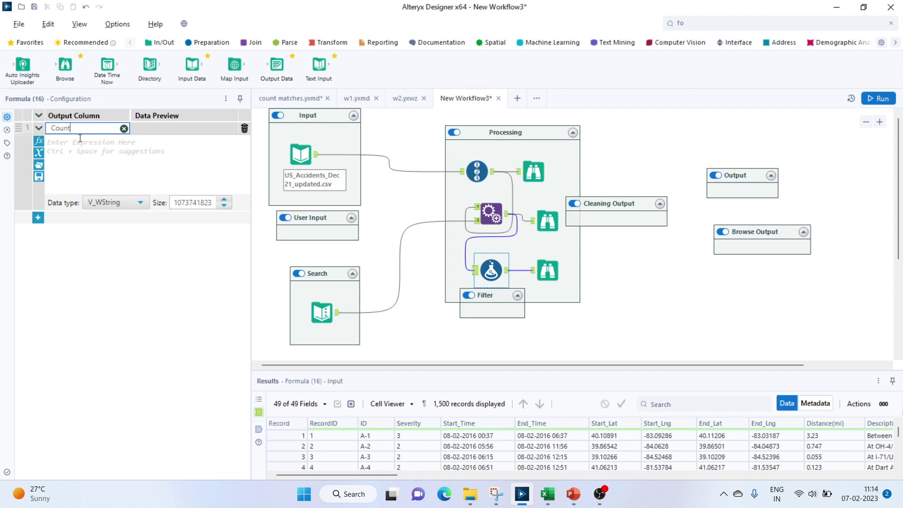
# Set the Count expression to REGEX_CountMatches([Description],[Search]).
pyautogui.click(77, 153)
pyautogui.write('rege')
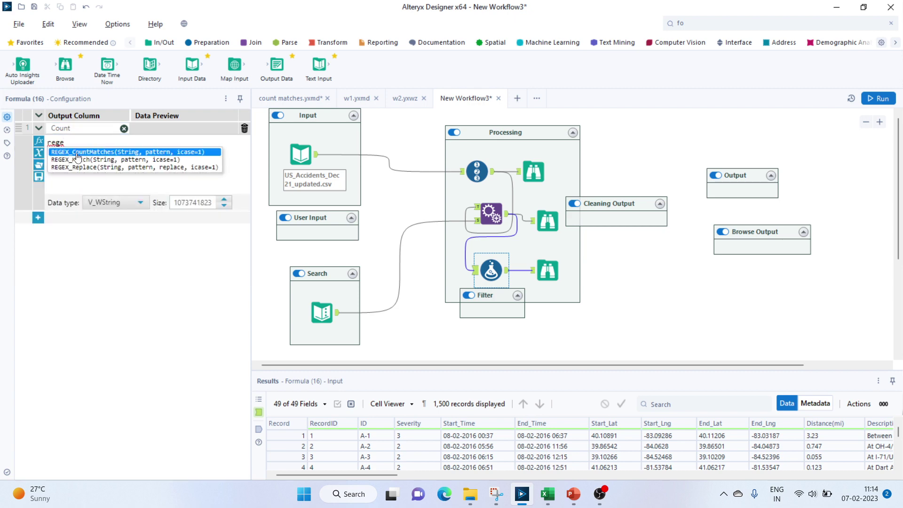
pyautogui.click(115, 161)
pyautogui.click(127, 153)
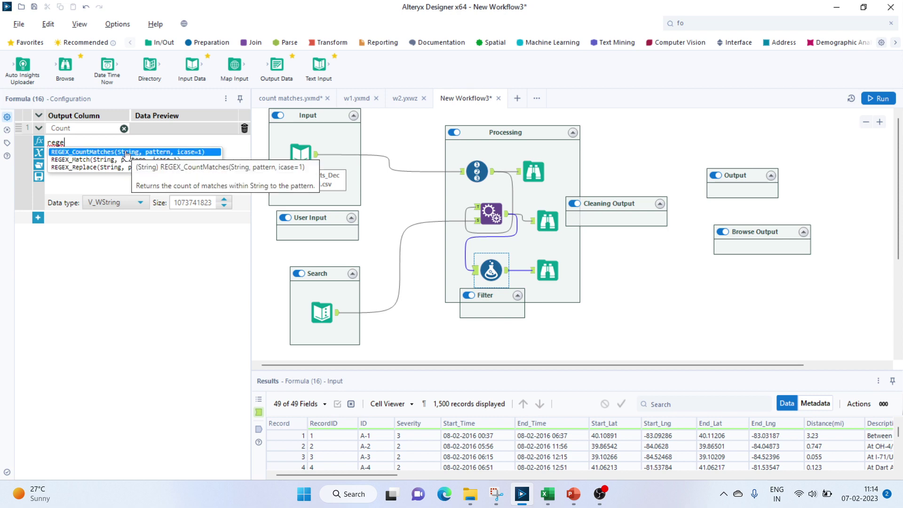
pyautogui.doubleClick(127, 153)
pyautogui.moveTo(194, 142); pyautogui.dragTo(150, 146)
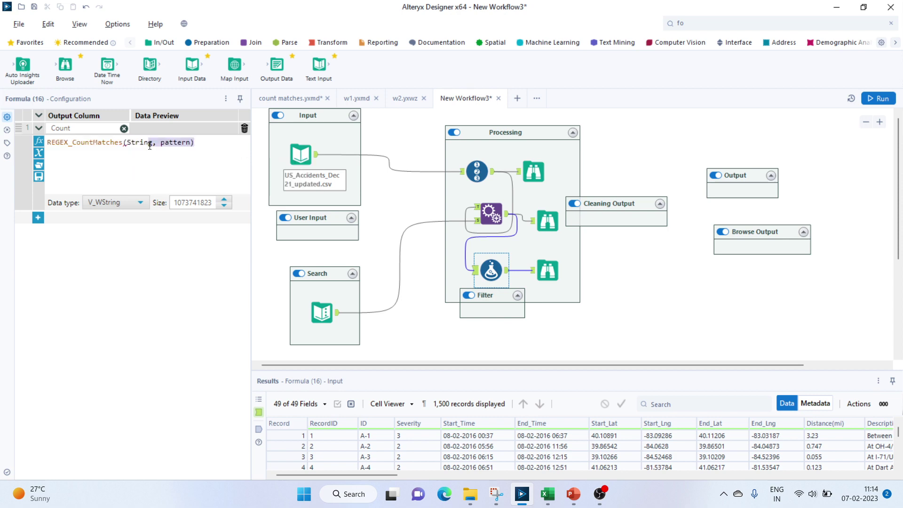
pyautogui.press('BackSpace')
pyautogui.press('BackSpace')
pyautogui.press('BackSpace')
pyautogui.press('BackSpace')
pyautogui.press('BackSpace')
pyautogui.press('BackSpace')
pyautogui.press('BackSpace')
pyautogui.write('des')
pyautogui.doubleClick(167, 152)
pyautogui.write(',sear')
pyautogui.doubleClick(197, 153)
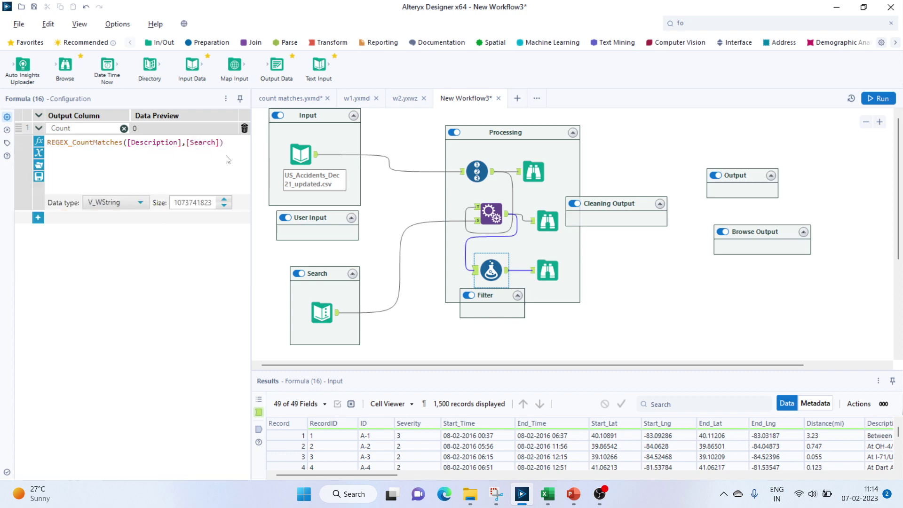
# Run the workflow and examine the Search and Count columns in the Browse tool after the Formula tool.
pyautogui.click(876, 98)
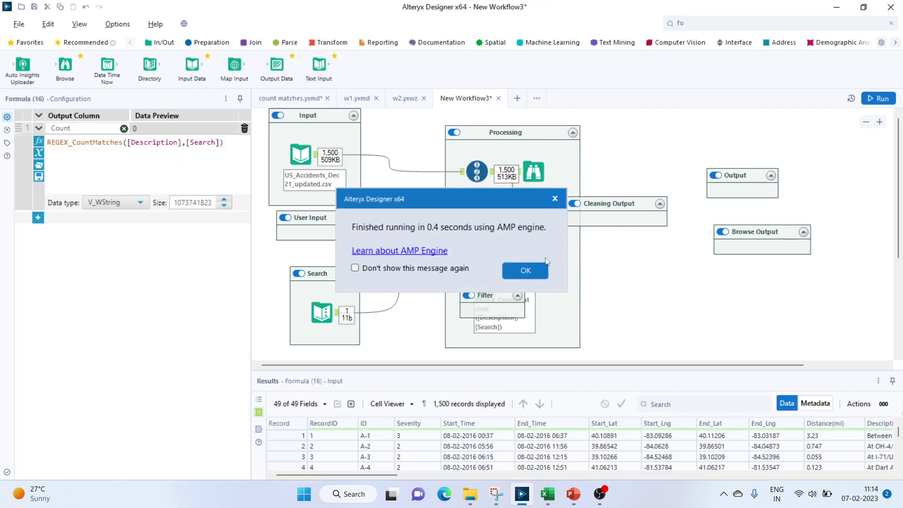
pyautogui.click(542, 270)
pyautogui.click(548, 271)
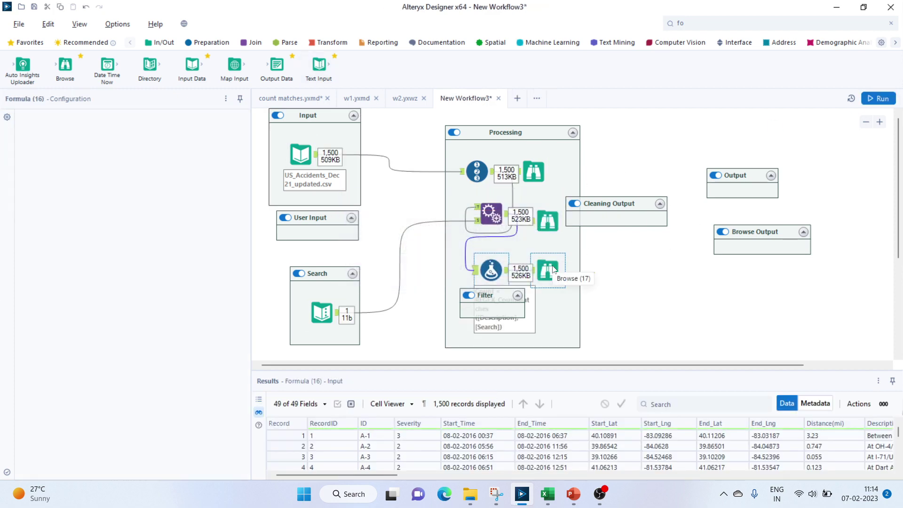
pyautogui.moveTo(490, 295); pyautogui.dragTo(399, 344)
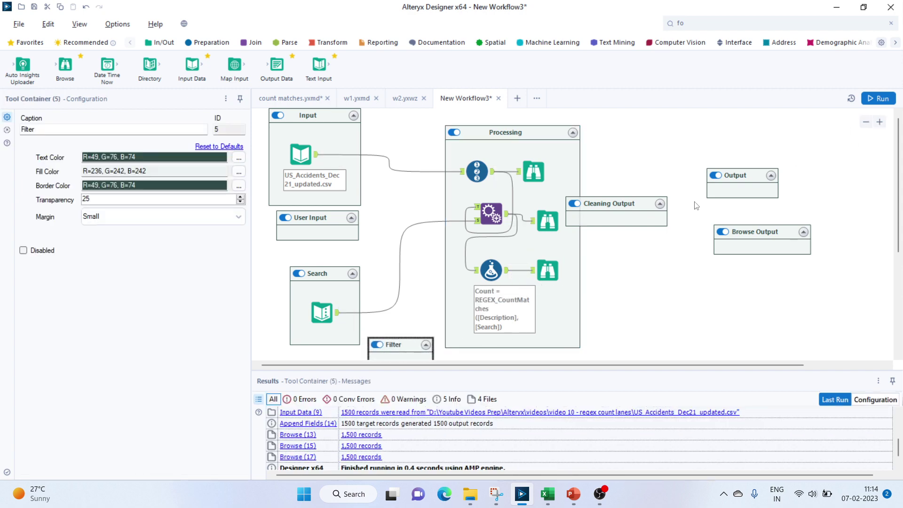
pyautogui.click(548, 270)
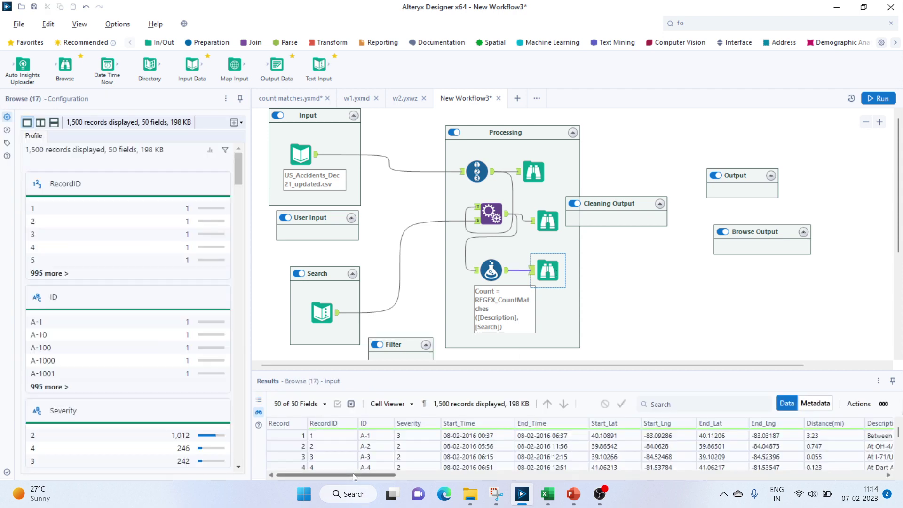
pyautogui.moveTo(354, 473); pyautogui.dragTo(849, 479)
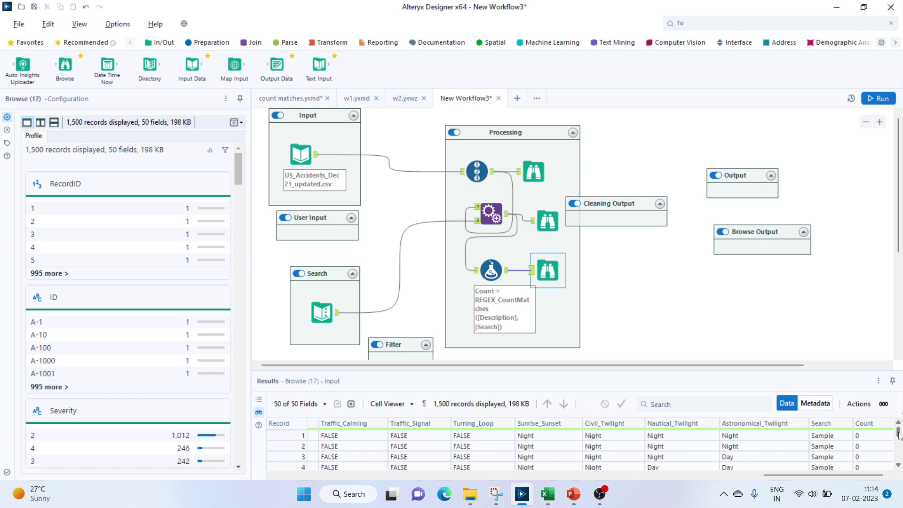
pyautogui.scroll(-2, 898, 434)
pyautogui.scroll(2, 898, 435)
# Move the Processing container up slightly and spread the Filter, Output, Browse Output and Cleaning Output containers clear of it.
pyautogui.moveTo(492, 133); pyautogui.dragTo(492, 119)
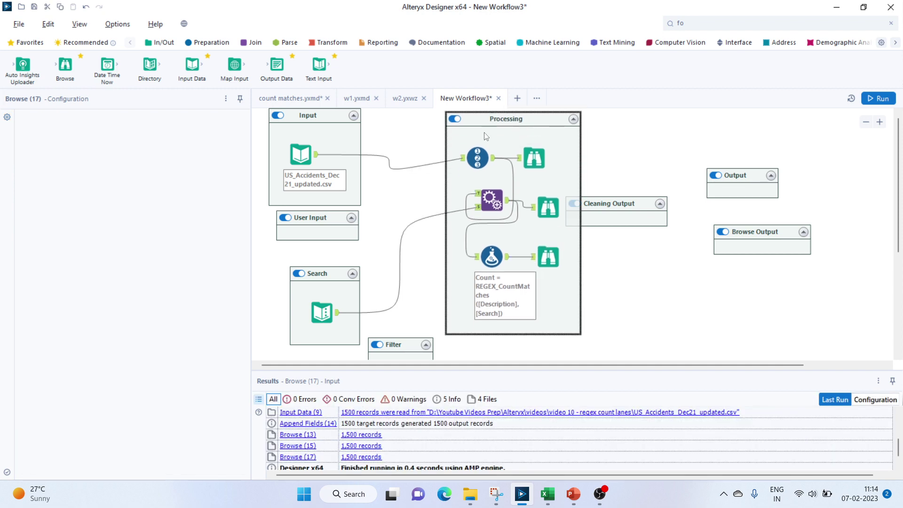
pyautogui.click(572, 118)
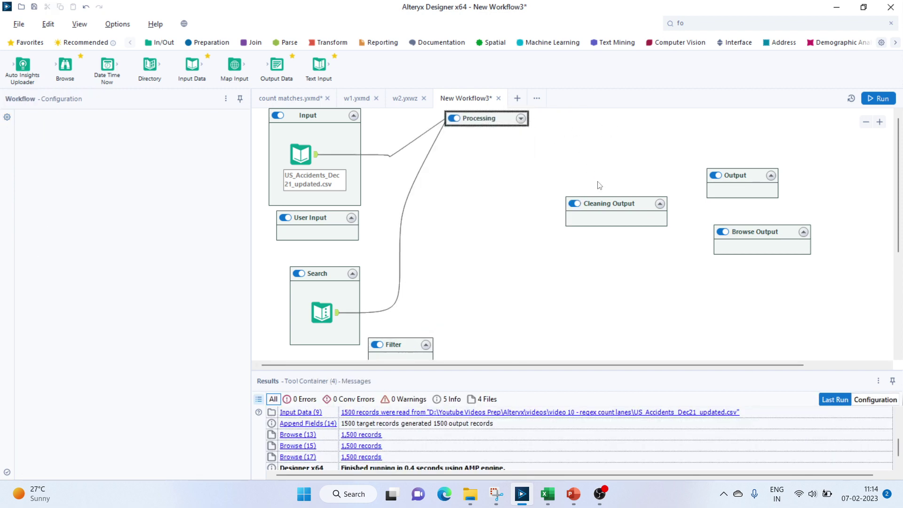
pyautogui.moveTo(391, 349); pyautogui.dragTo(498, 314)
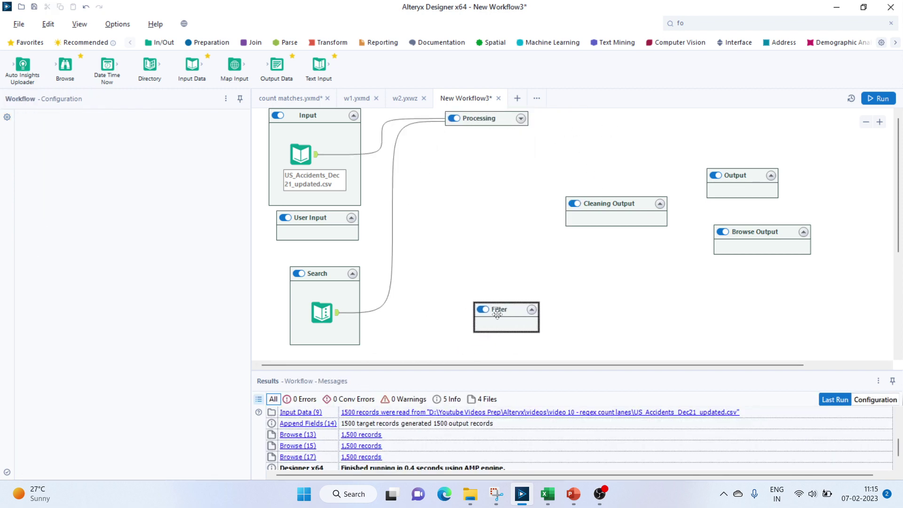
pyautogui.click(520, 119)
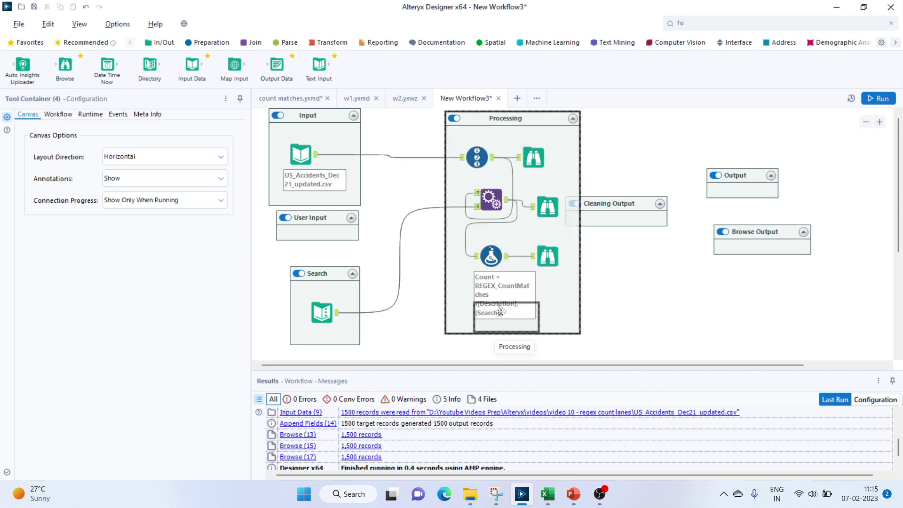
pyautogui.moveTo(501, 322); pyautogui.dragTo(645, 325)
pyautogui.moveTo(748, 179); pyautogui.dragTo(790, 172)
pyautogui.moveTo(757, 233); pyautogui.dragTo(813, 239)
pyautogui.moveTo(562, 205); pyautogui.dragTo(604, 183)
# Place a Filter tool in the Filter container and connect the Formula tool's output to it.
pyautogui.click(219, 45)
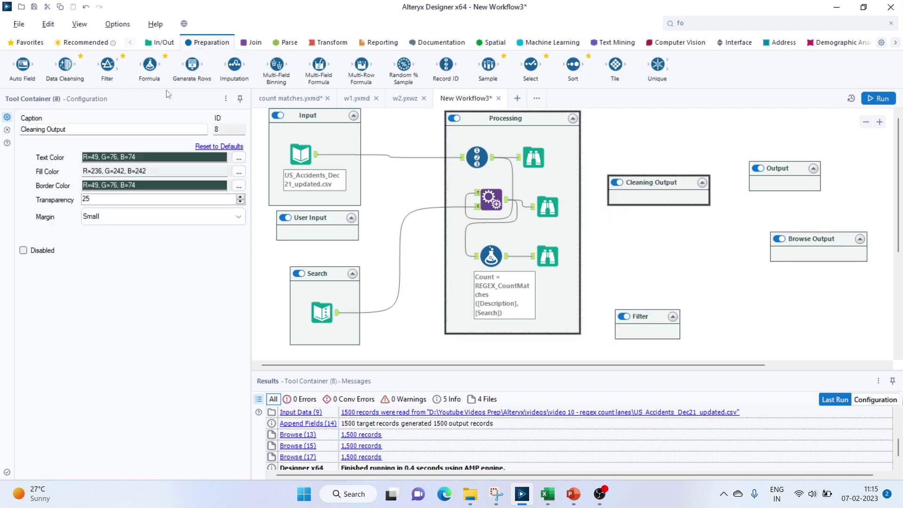
pyautogui.moveTo(107, 66); pyautogui.dragTo(661, 342)
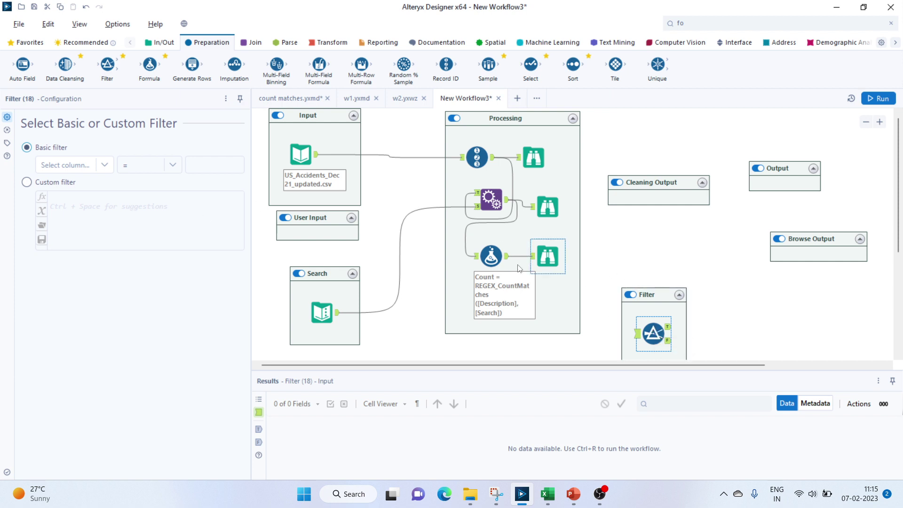
pyautogui.moveTo(507, 256); pyautogui.dragTo(637, 331)
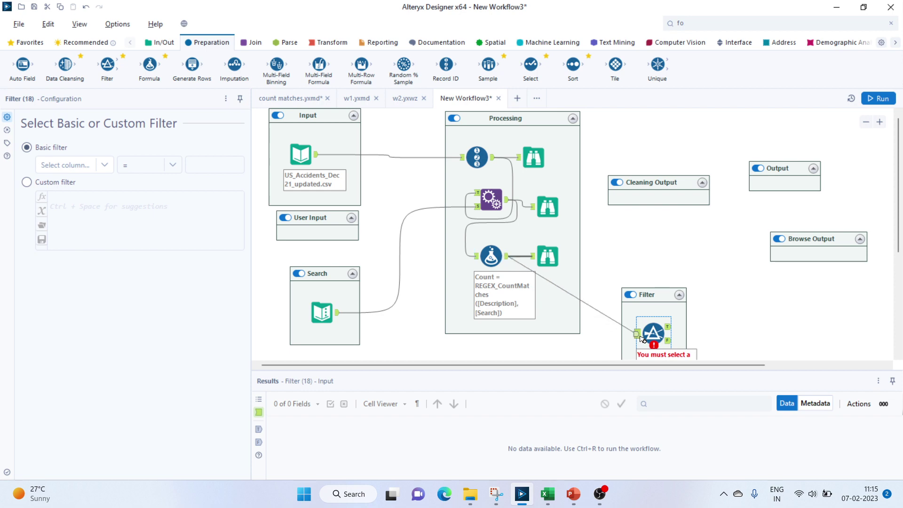
pyautogui.click(637, 335)
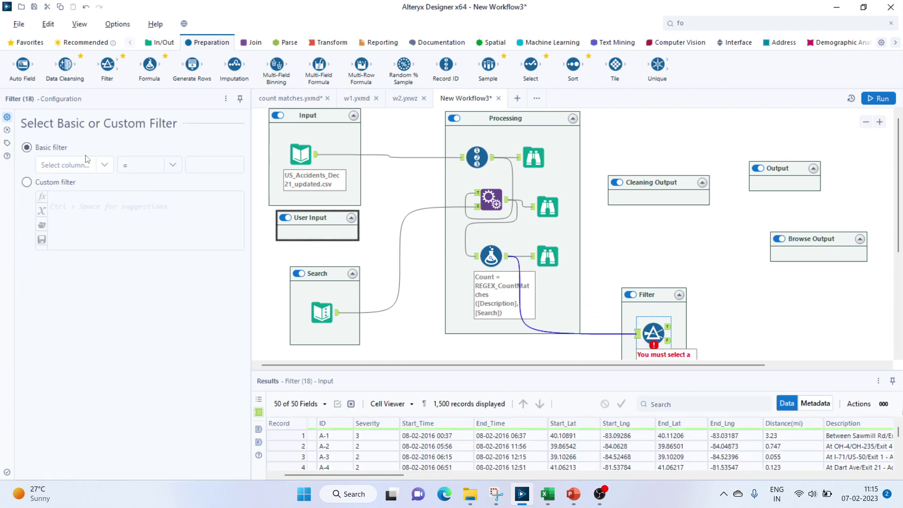
# Set the Filter tool to a custom filter with the expression Contains([Description],[Search]).
pyautogui.click(26, 182)
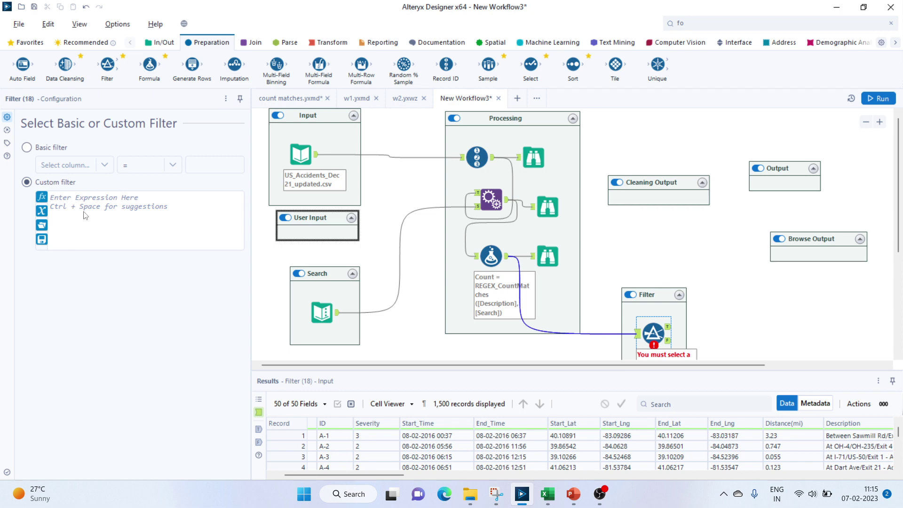
pyautogui.write('con')
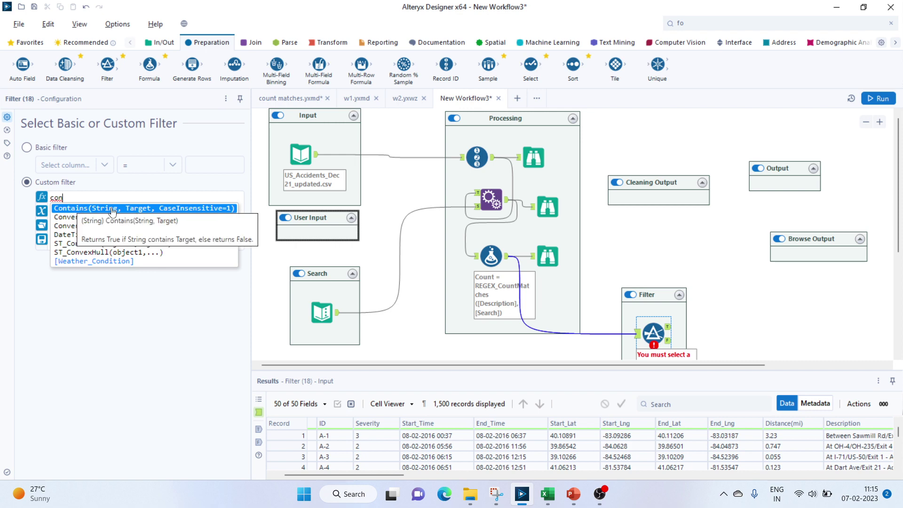
pyautogui.doubleClick(113, 212)
pyautogui.moveTo(152, 198); pyautogui.dragTo(117, 199)
pyautogui.press('BackSpace')
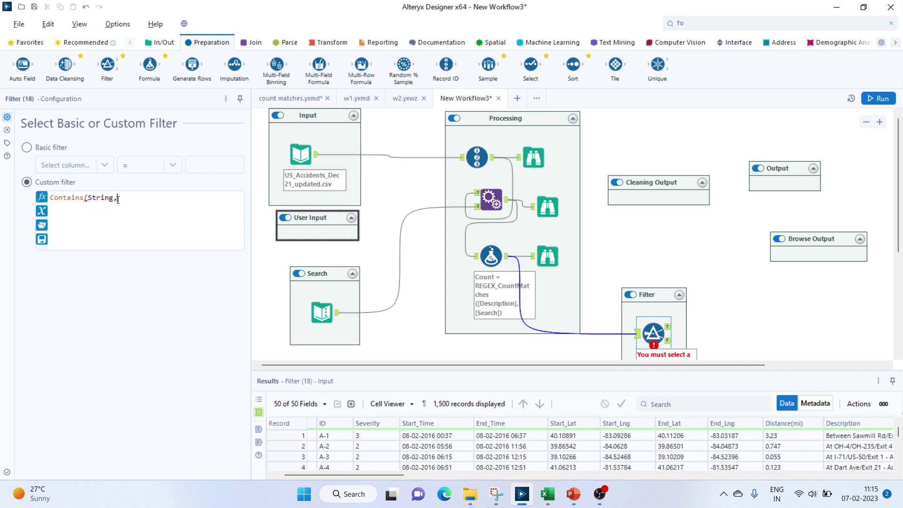
pyautogui.press('BackSpace')
pyautogui.press('BackSpace')
pyautogui.write('des')
pyautogui.press('Return')
pyautogui.write(',se')
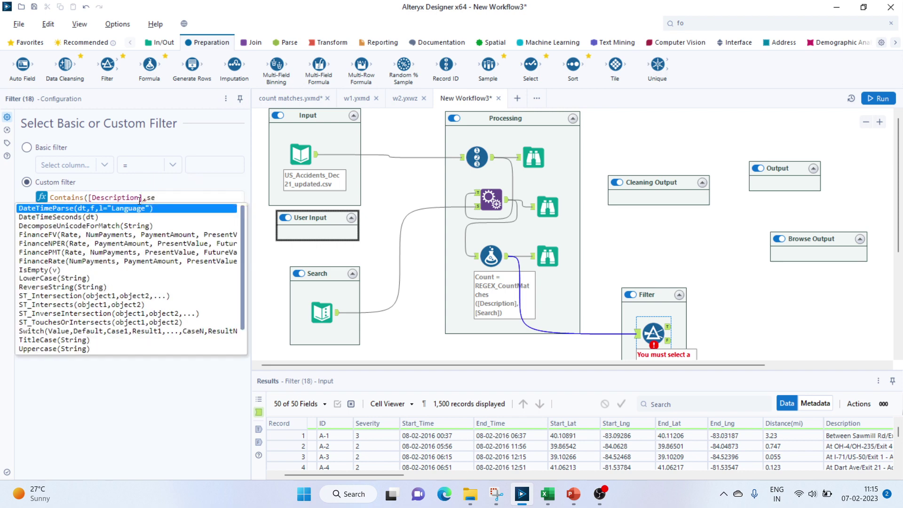
pyautogui.write('arch')
pyautogui.press('Return')
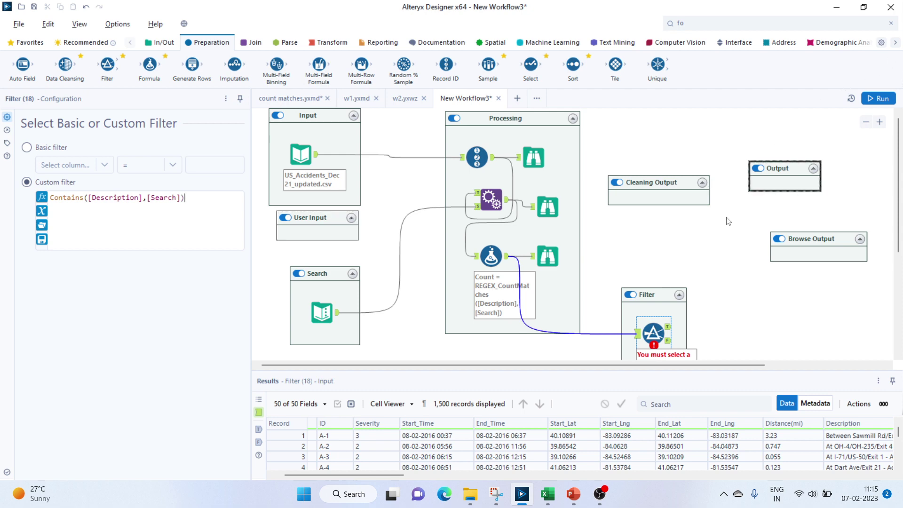
# Move the Filter container up slightly, attach a Browse tool to the Filter tool's True output and run the workflow.
pyautogui.click(667, 294)
pyautogui.moveTo(674, 283); pyautogui.dragTo(682, 269)
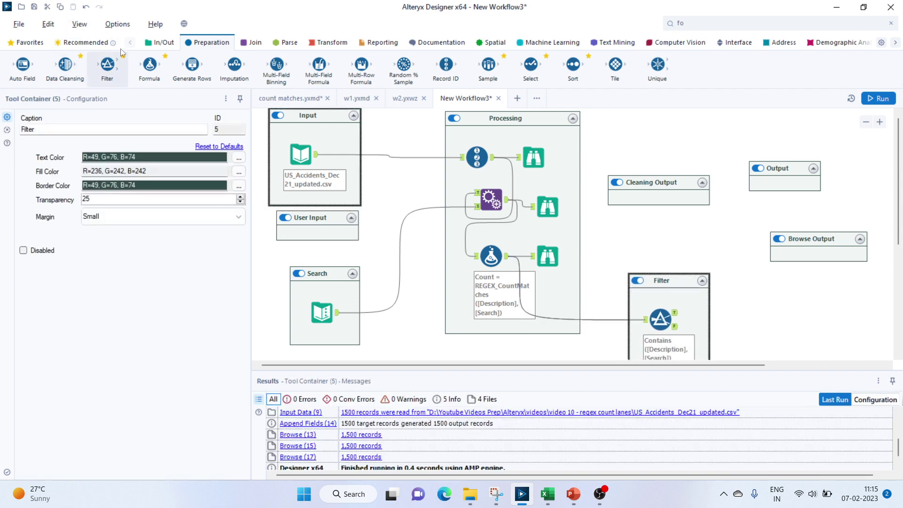
pyautogui.click(159, 42)
pyautogui.moveTo(83, 78); pyautogui.dragTo(696, 312)
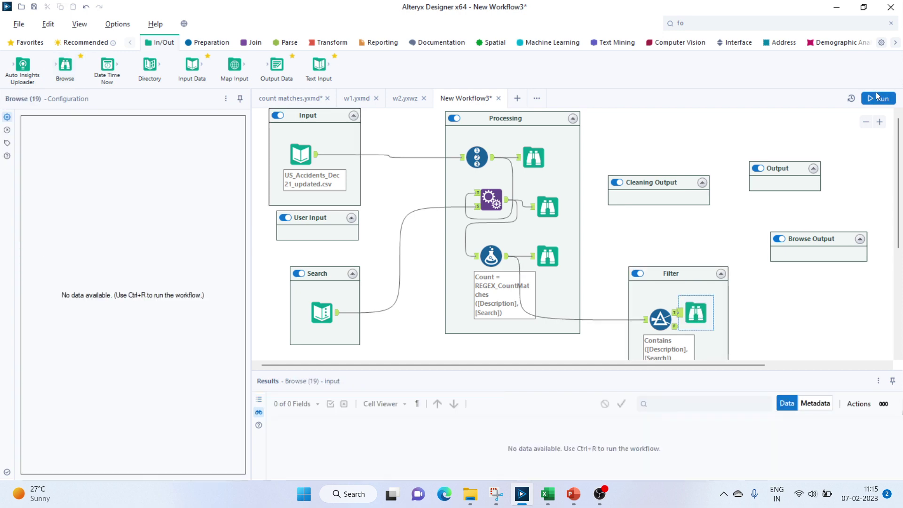
pyautogui.hotkey('ctrl', 'r')
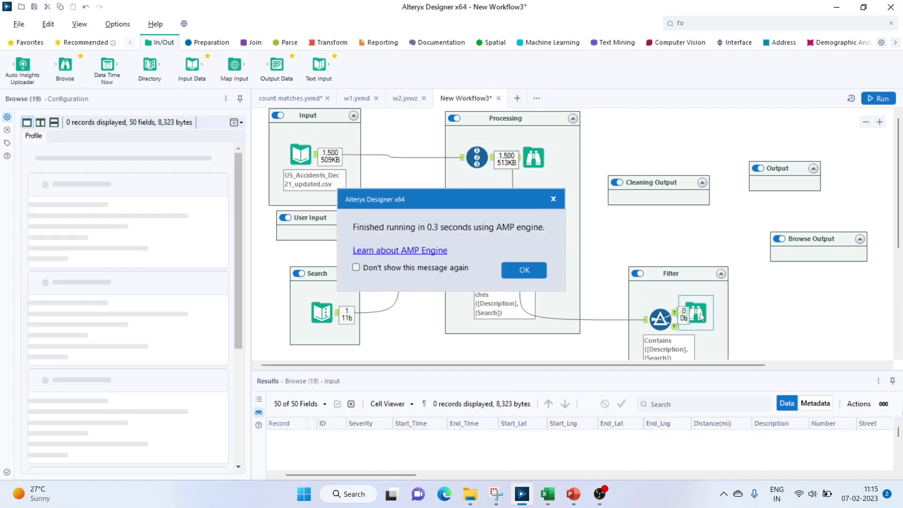
pyautogui.click(525, 271)
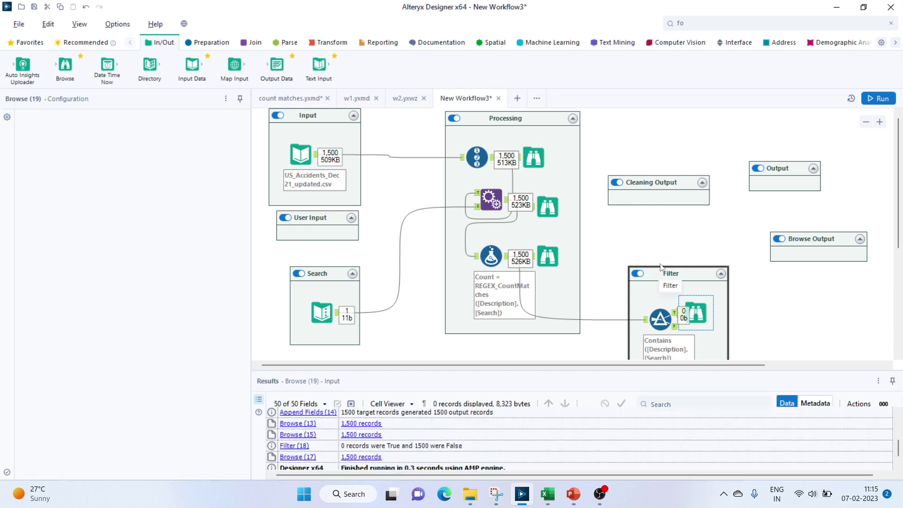
# Offset the Browse tool from the Filter tool, then move the Filter container up beside Processing and the Cleaning Output container below it.
pyautogui.moveTo(710, 323); pyautogui.dragTo(746, 330)
pyautogui.click(710, 303)
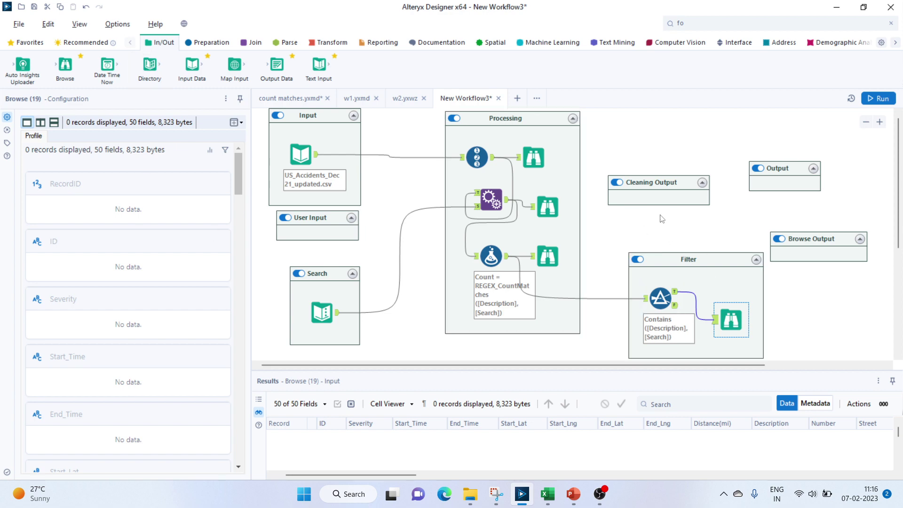
pyautogui.moveTo(661, 184); pyautogui.dragTo(772, 291)
pyautogui.moveTo(690, 259); pyautogui.dragTo(672, 140)
pyautogui.moveTo(823, 305); pyautogui.dragTo(682, 283)
# Set the Text Input tool's Search value to right and run the workflow.
pyautogui.click(322, 313)
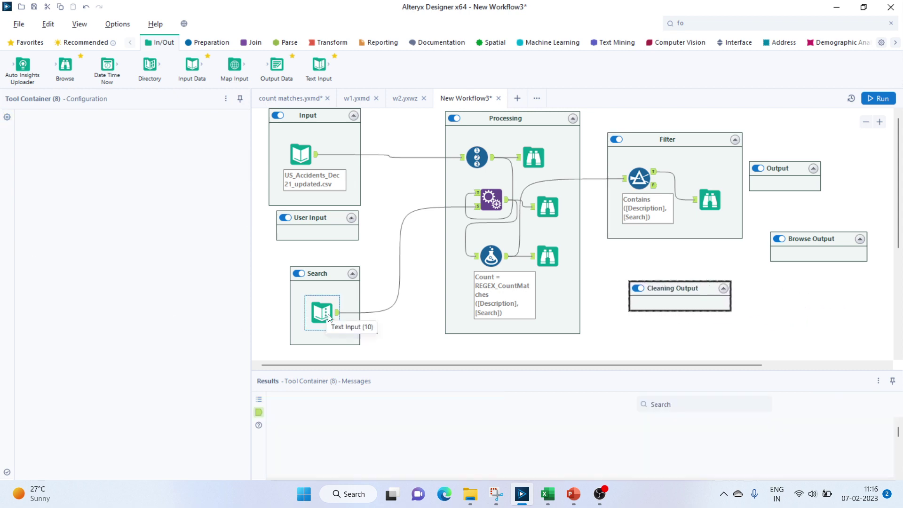
pyautogui.click(63, 143)
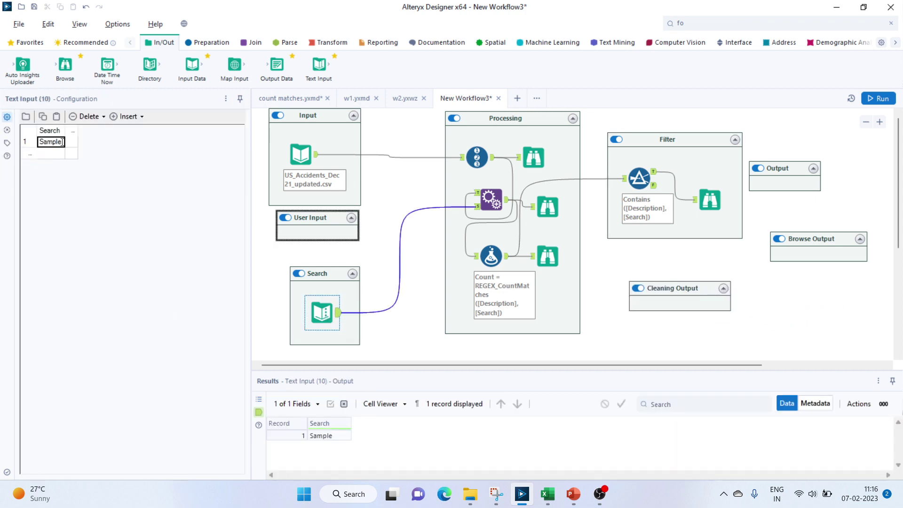
pyautogui.write('right')
pyautogui.click(878, 98)
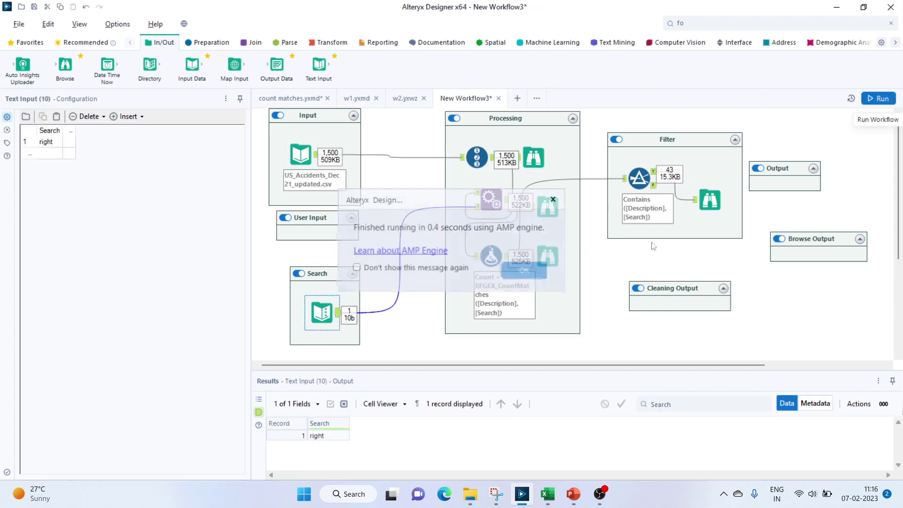
# Examine the Search and Count columns of the filtered records in the Browse tool after the Filter tool.
pyautogui.click(704, 199)
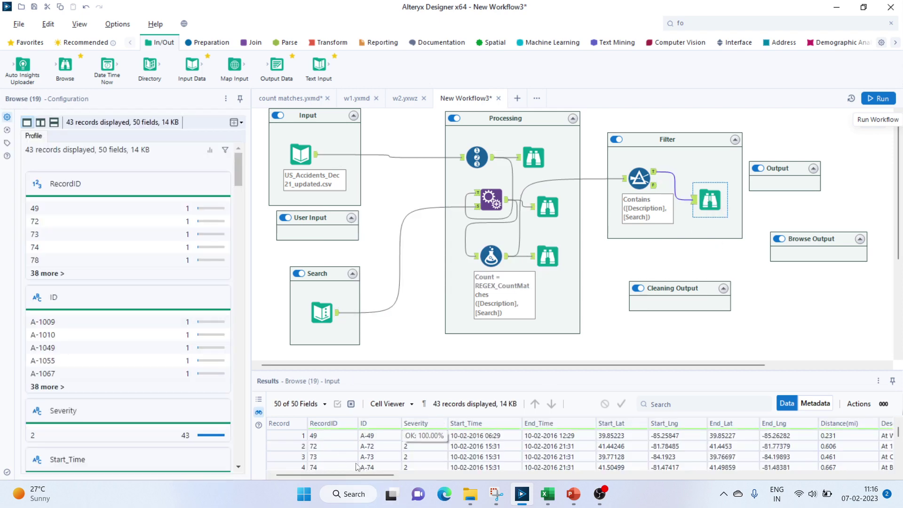
pyautogui.moveTo(331, 475); pyautogui.dragTo(859, 479)
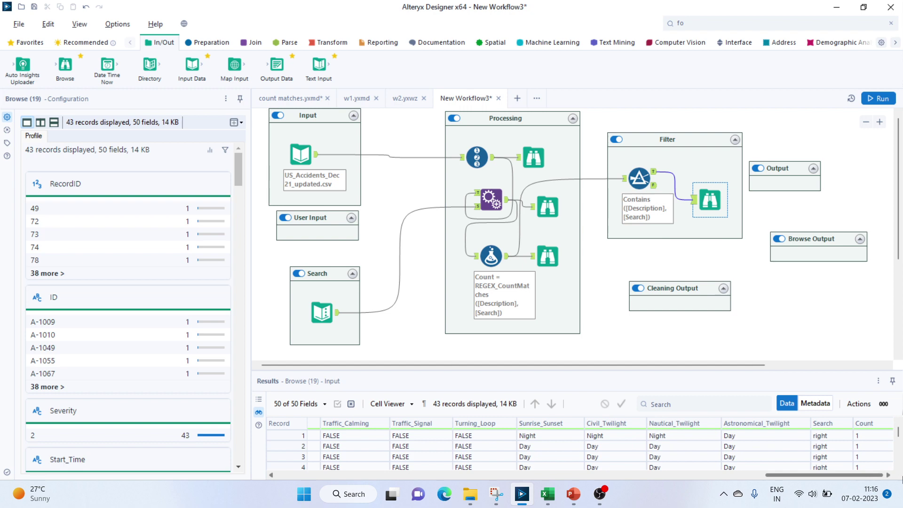
pyautogui.scroll(-13, 851, 460)
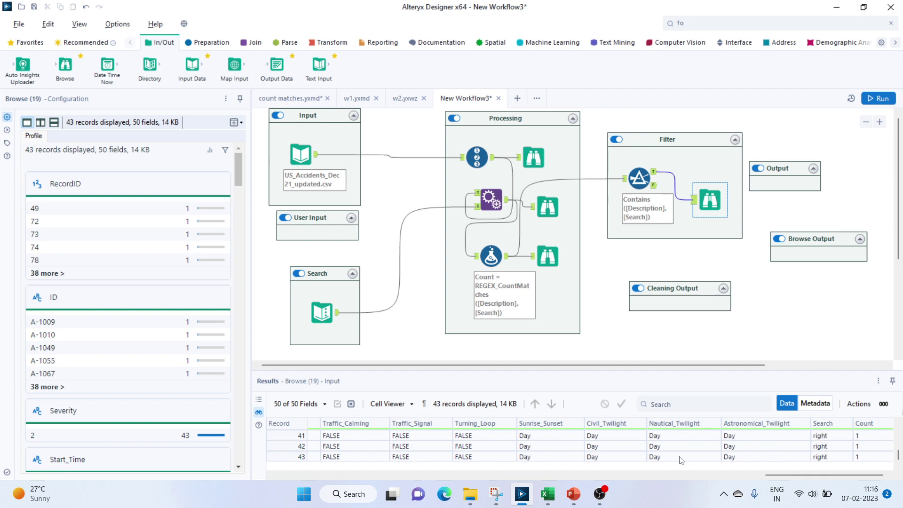
pyautogui.moveTo(765, 474)
pyautogui.mouseDown()
pyautogui.moveTo(472, 479)
pyautogui.moveTo(781, 476)
pyautogui.mouseUp()
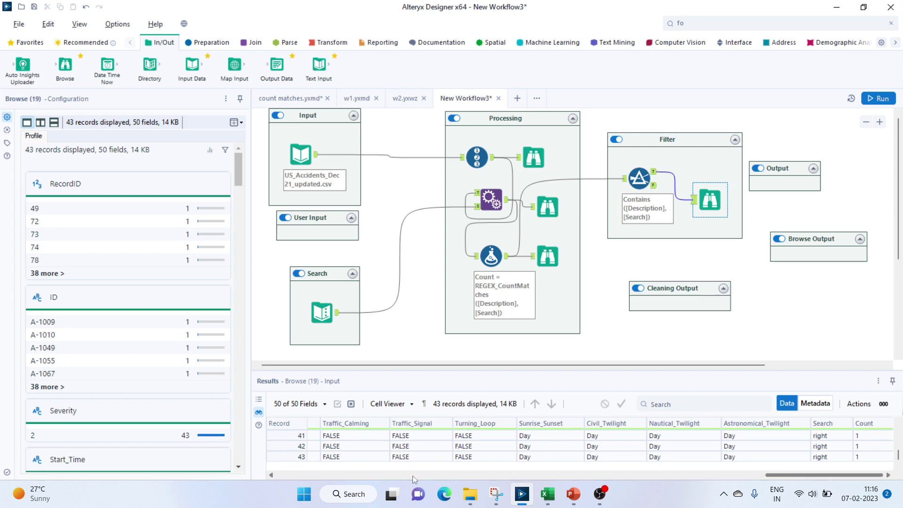
pyautogui.click(558, 191)
# Place a Transpose tool in the Cleaning Output container and connect the Filter tool's True output to it.
pyautogui.click(694, 21)
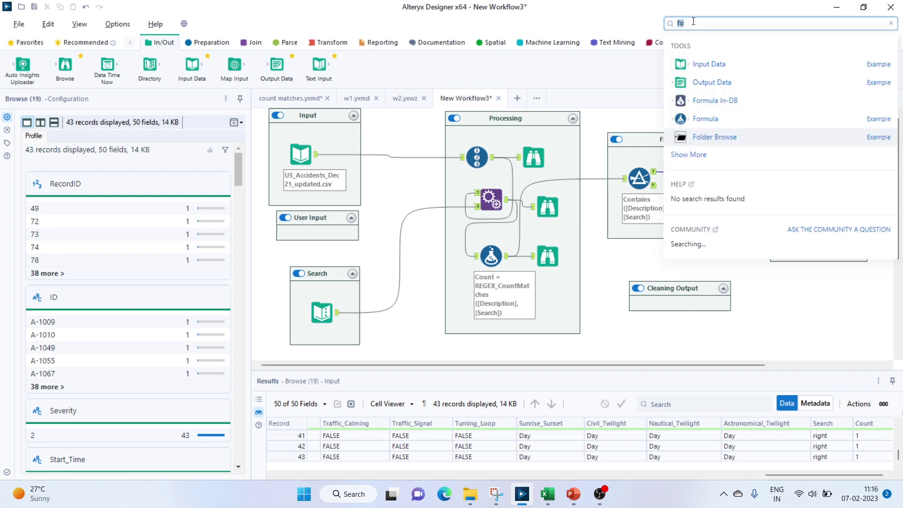
pyautogui.press('BackSpace')
pyautogui.press('BackSpace')
pyautogui.write('tr')
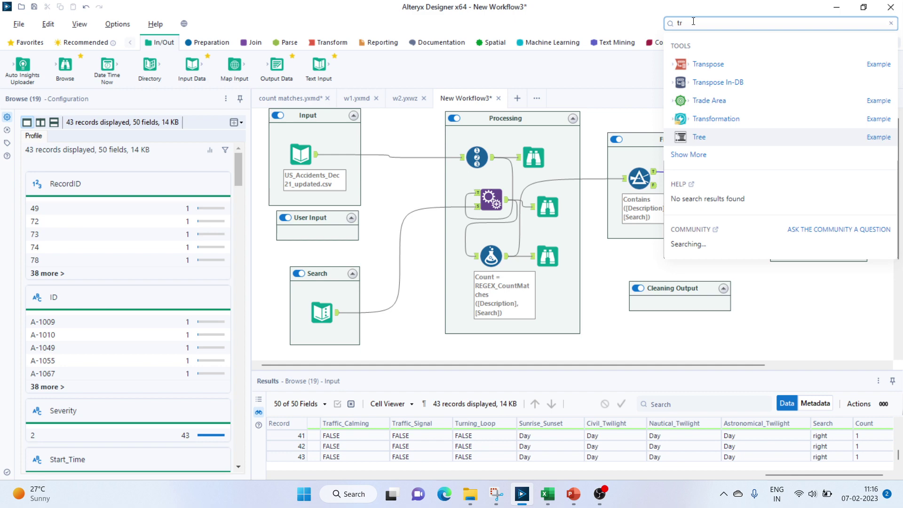
pyautogui.click(651, 299)
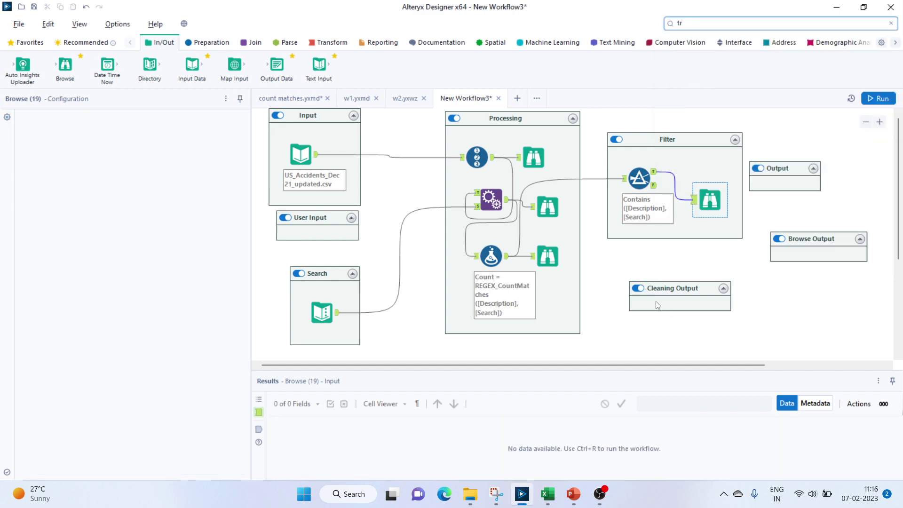
pyautogui.moveTo(657, 305); pyautogui.dragTo(653, 301)
pyautogui.moveTo(655, 171); pyautogui.dragTo(643, 297)
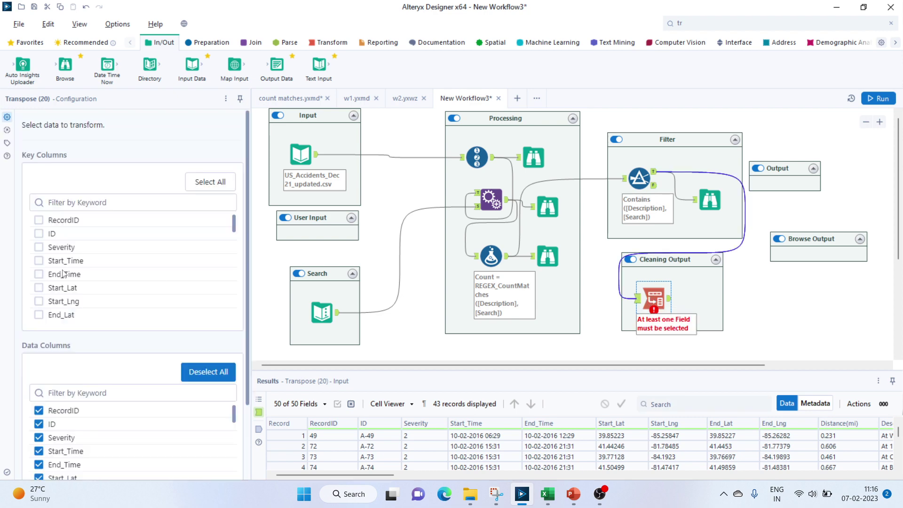
# Select Description and Search as the Transpose tool's key columns.
pyautogui.scroll(-4, 49, 249)
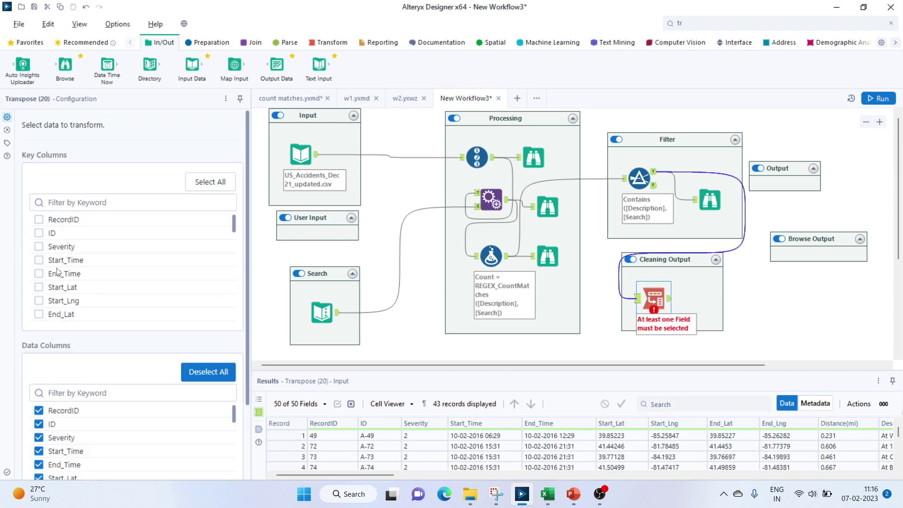
pyautogui.click(64, 203)
pyautogui.write('de')
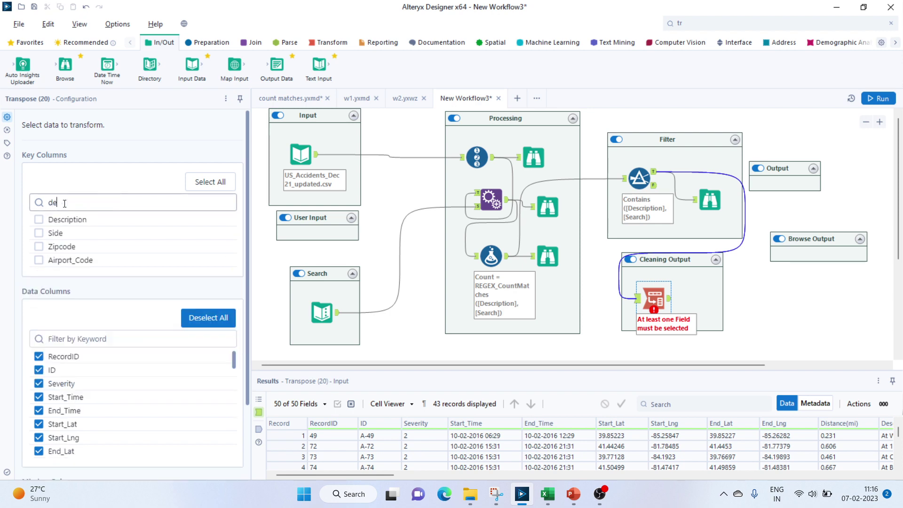
pyautogui.click(39, 219)
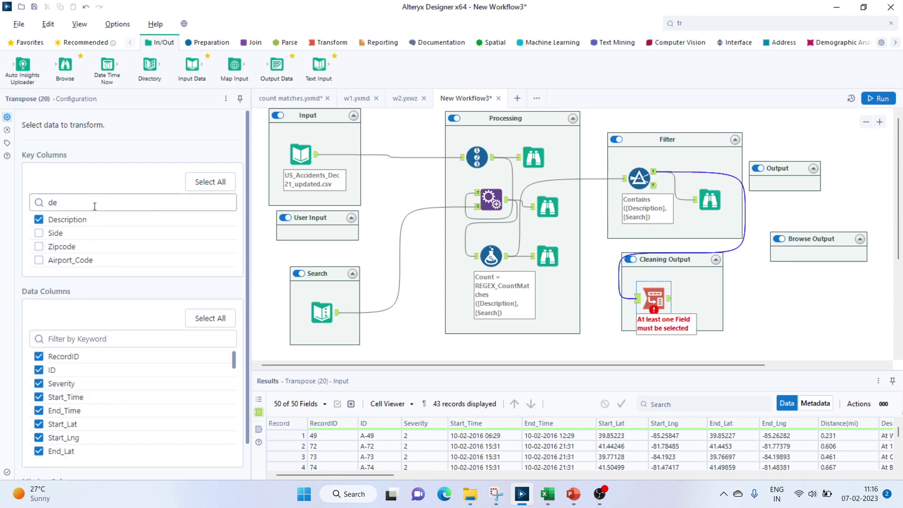
pyautogui.doubleClick(51, 203)
pyautogui.press('BackSpace')
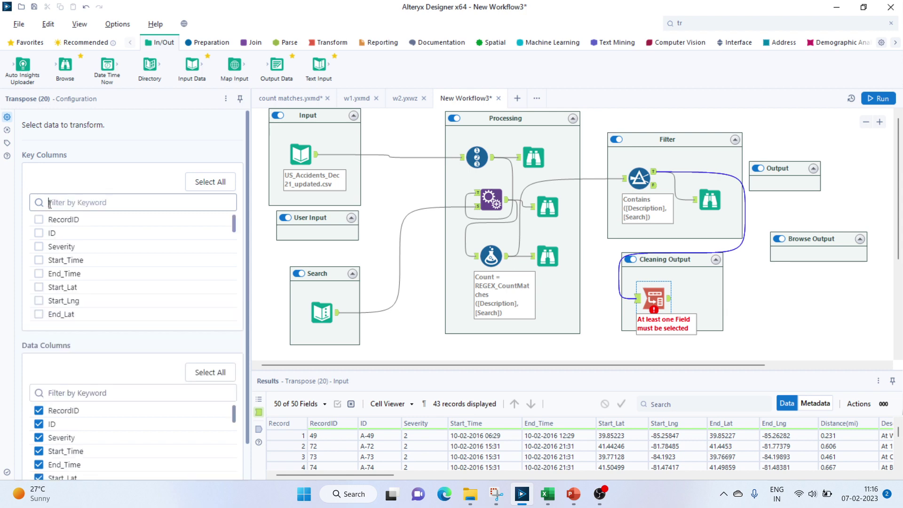
pyautogui.scroll(-12, 75, 282)
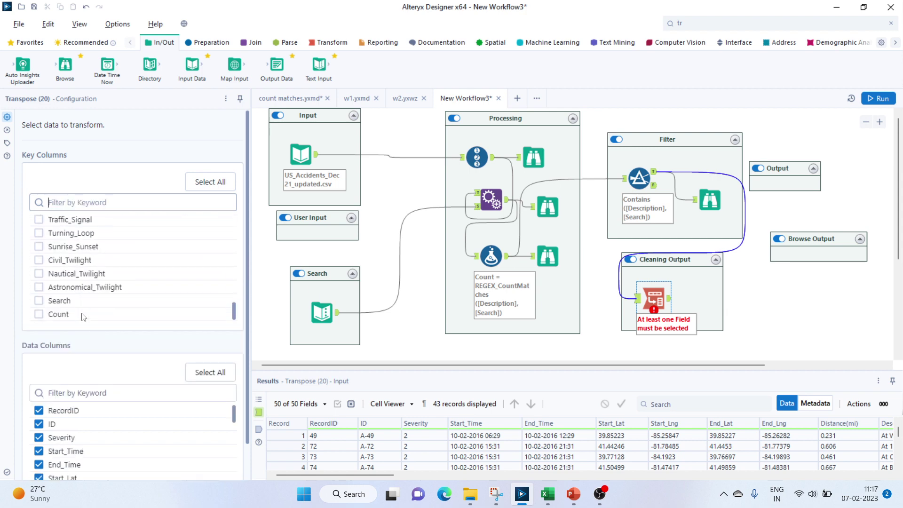
pyautogui.click(38, 300)
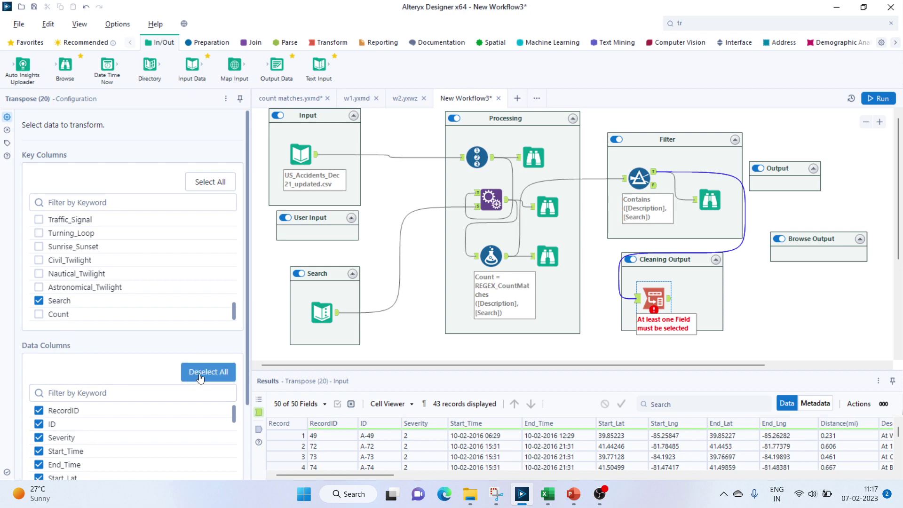
# Deselect all of the Transpose tool's data columns and select only Count.
pyautogui.click(211, 372)
pyautogui.moveTo(234, 419); pyautogui.dragTo(115, 473)
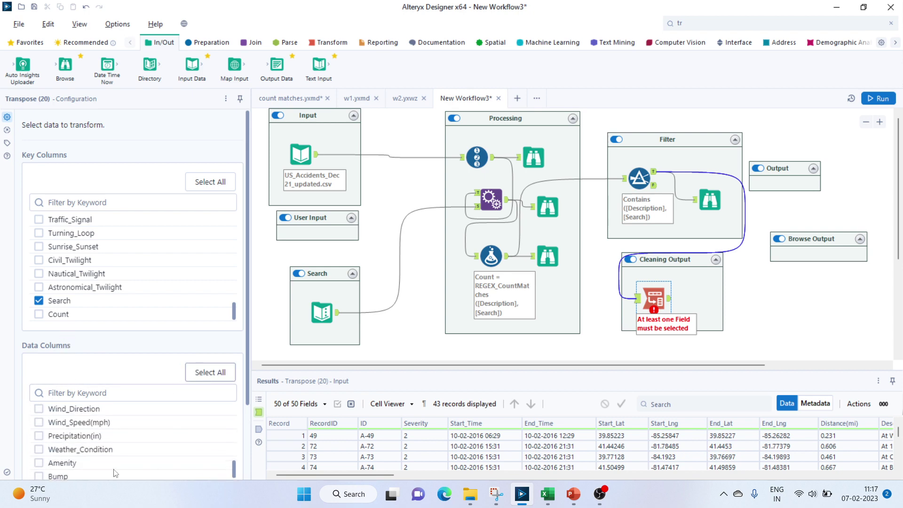
pyautogui.scroll(-3, 53, 464)
pyautogui.scroll(-2, 42, 468)
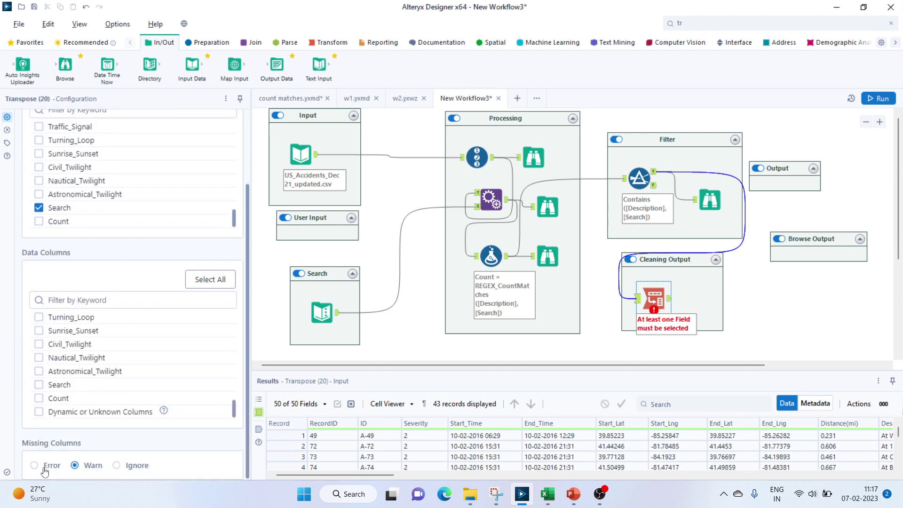
pyautogui.click(39, 397)
# Attach a Browse tool to the Transpose tool's output and run the workflow.
pyautogui.moveTo(64, 72); pyautogui.dragTo(703, 292)
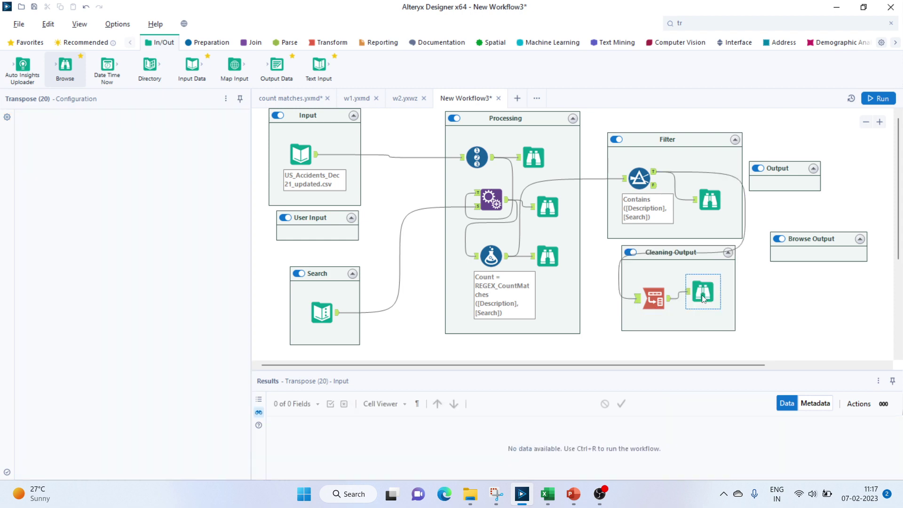
pyautogui.click(878, 98)
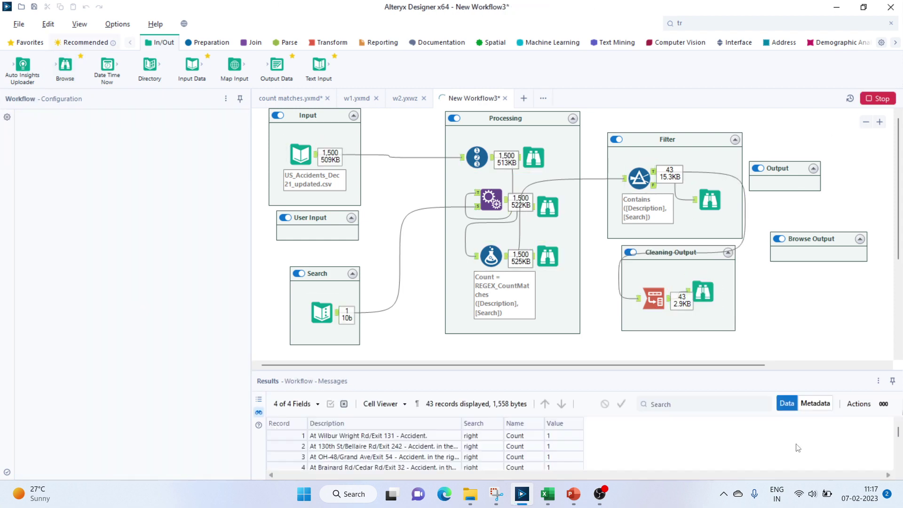
pyautogui.click(525, 271)
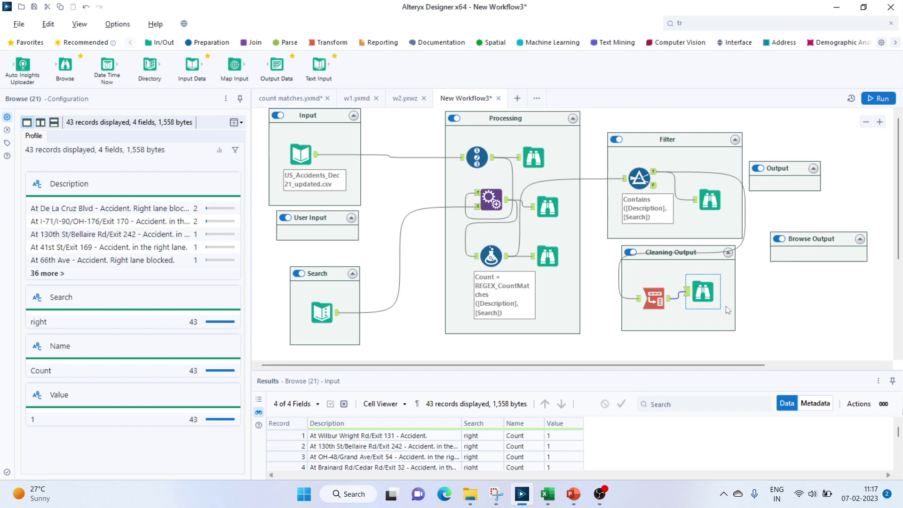
# Add a Select tool after the Transpose tool in the Cleaning Output container and exclude the Name field.
pyautogui.click(207, 43)
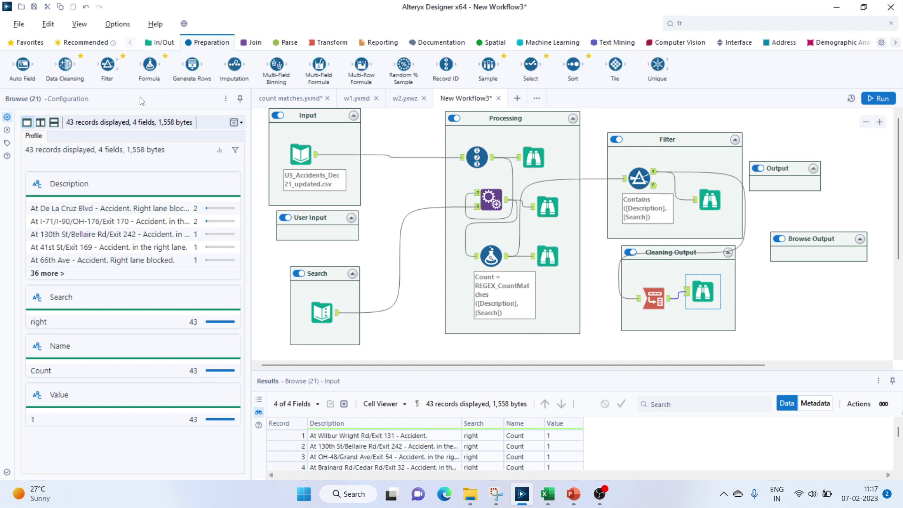
pyautogui.moveTo(535, 71); pyautogui.dragTo(692, 340)
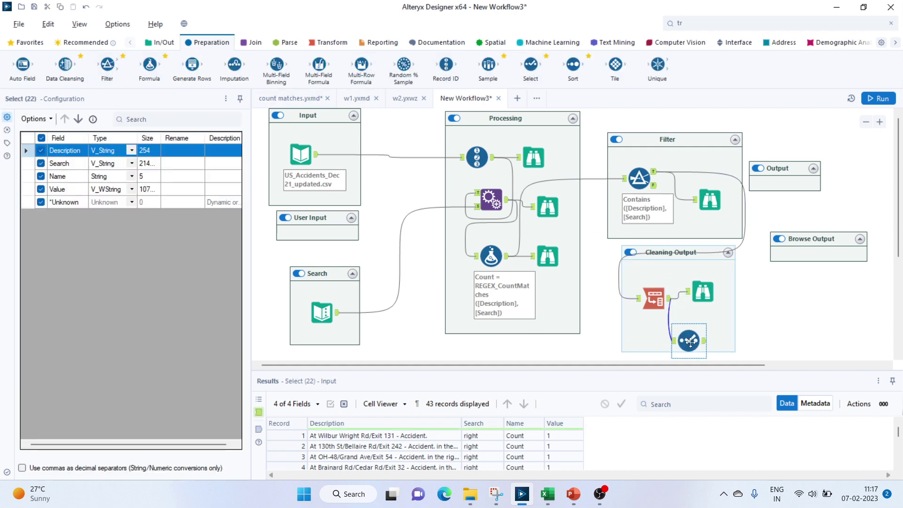
pyautogui.click(41, 176)
pyautogui.click(150, 45)
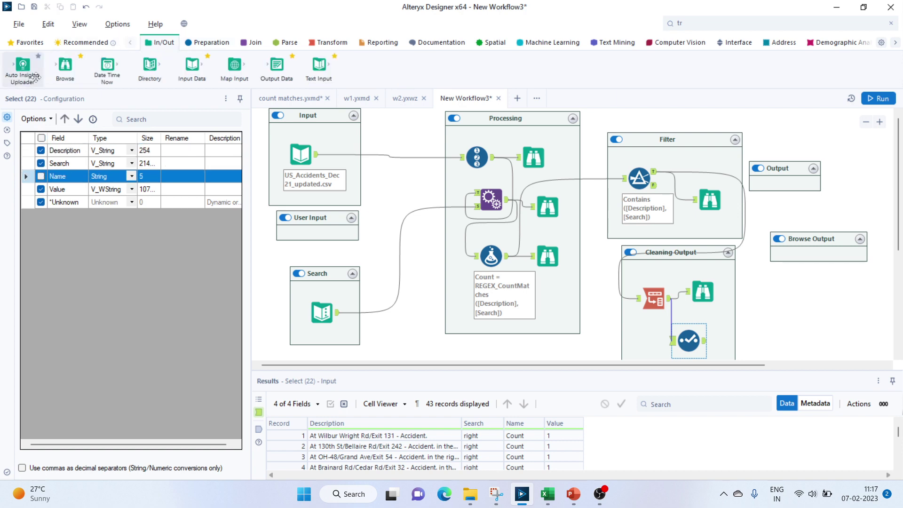
# Attach a Browse tool to the Select tool's output in the Cleaning Output container, run the workflow and review the results.
pyautogui.moveTo(65, 67); pyautogui.dragTo(721, 349)
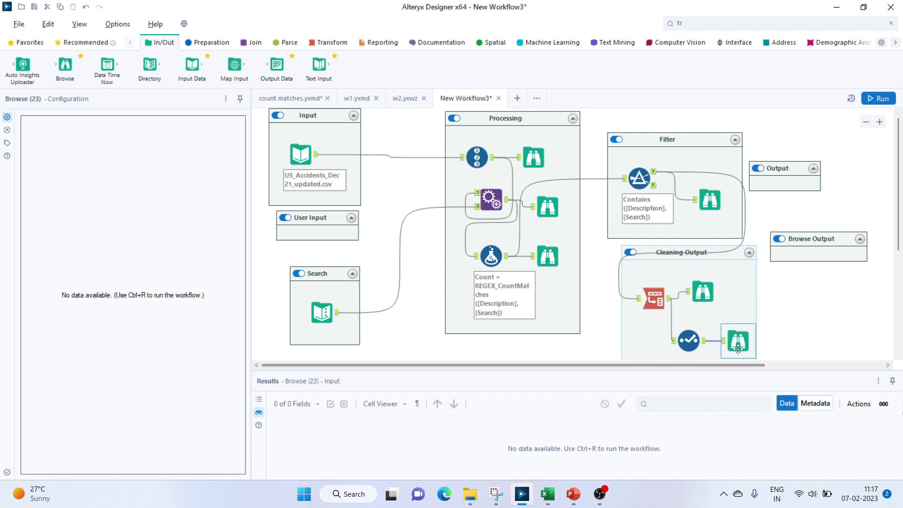
pyautogui.click(878, 100)
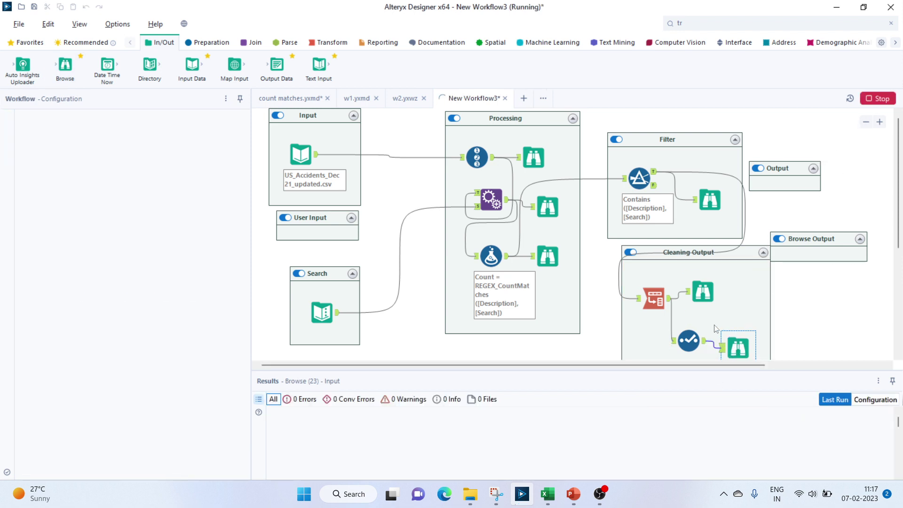
pyautogui.click(525, 271)
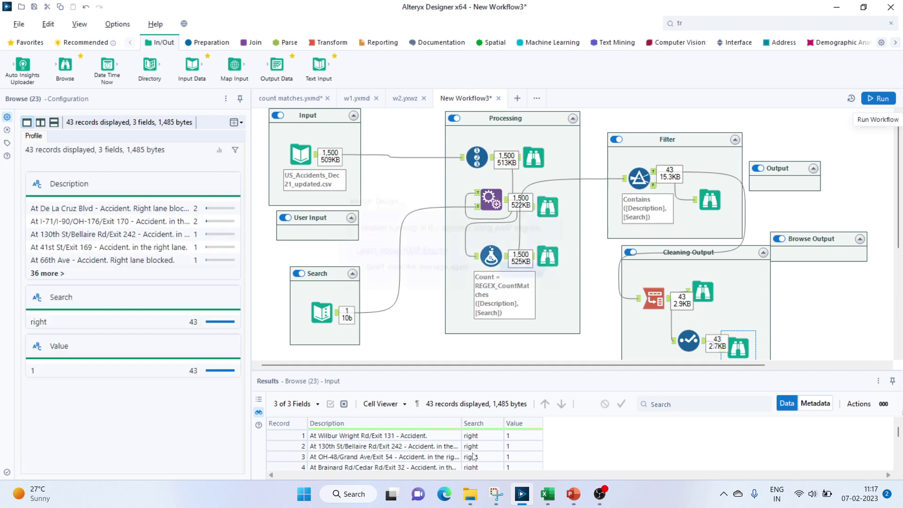
pyautogui.scroll(-2, 420, 457)
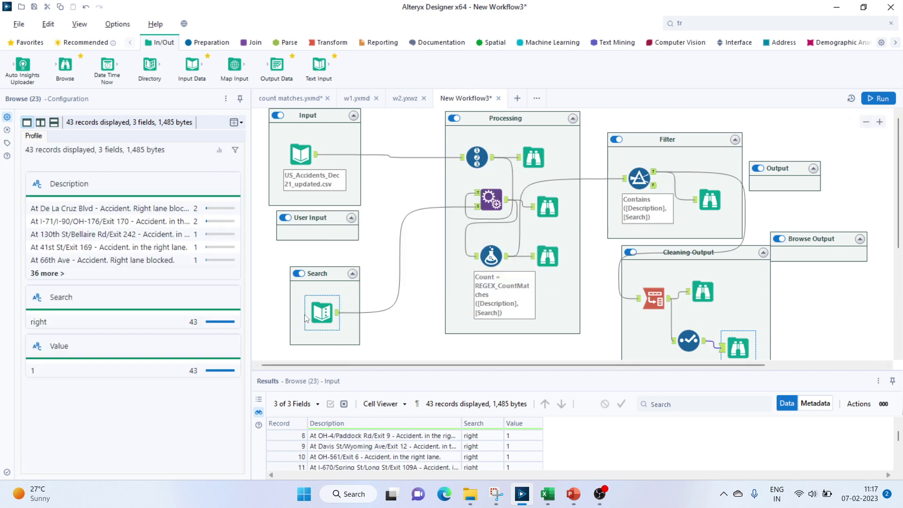
# Add a Text Box interface tool to the User Input container and set its displayed question to "Search Here".
pyautogui.moveTo(322, 274); pyautogui.dragTo(316, 288)
pyautogui.doubleClick(306, 218)
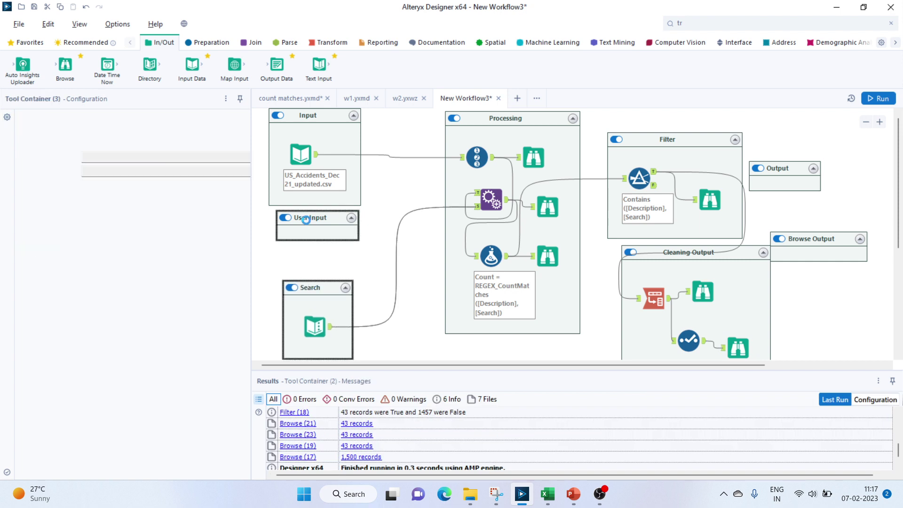
pyautogui.click(329, 252)
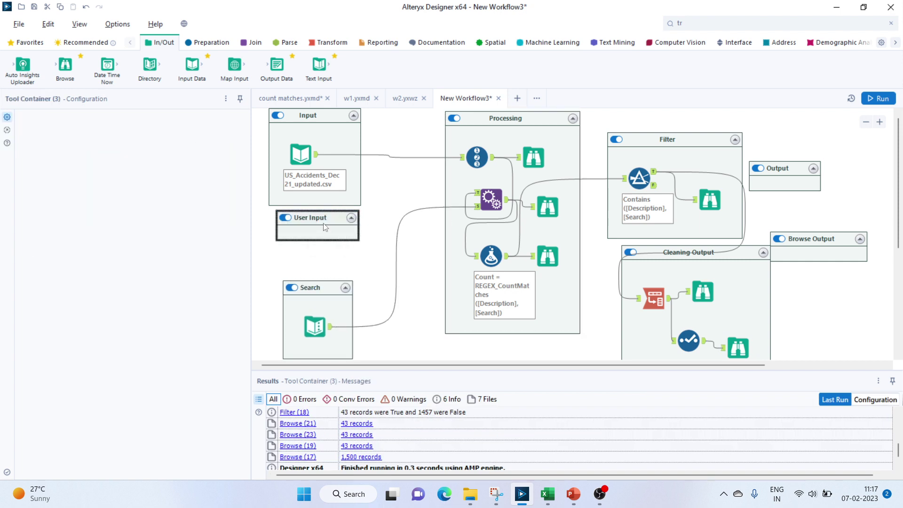
pyautogui.click(718, 47)
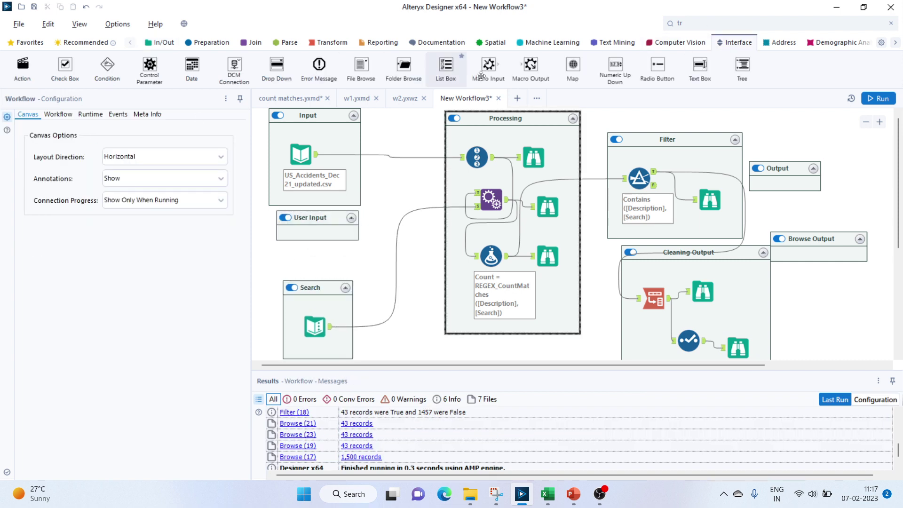
pyautogui.moveTo(699, 70); pyautogui.dragTo(318, 235)
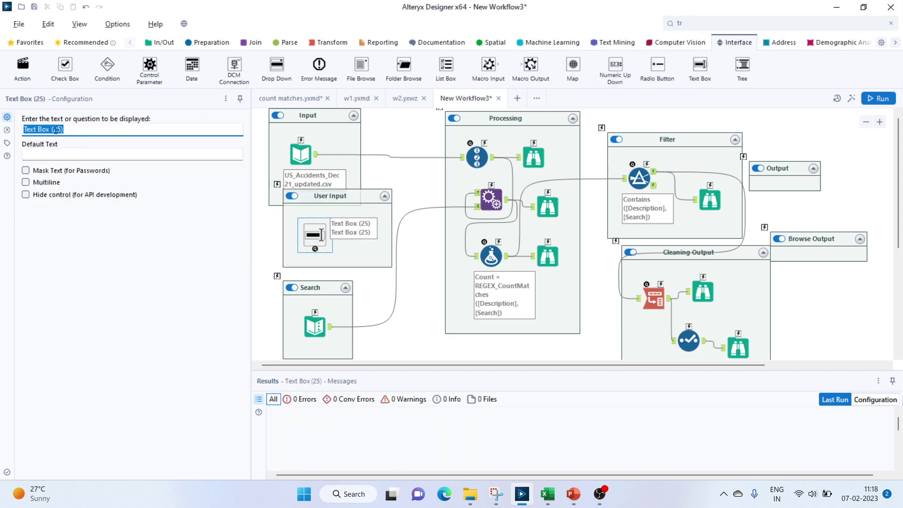
pyautogui.write('Search Here')
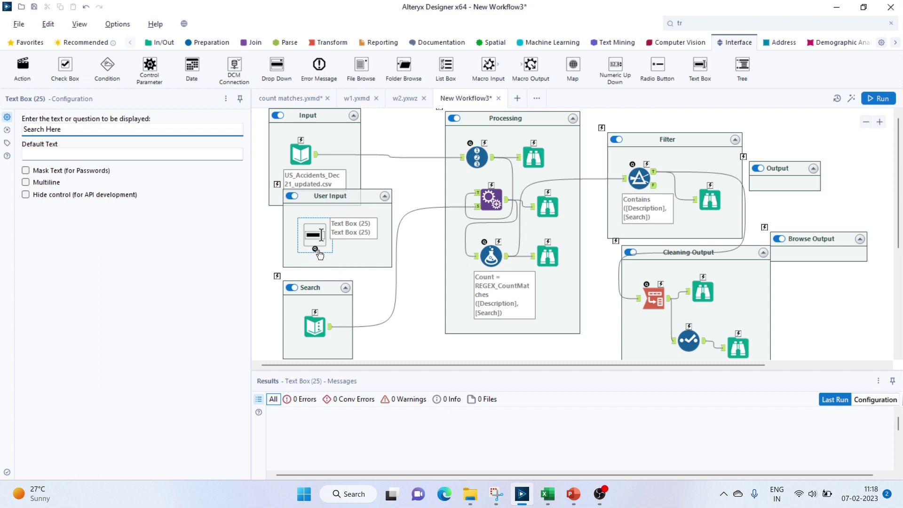
# Connect the Text Box to the Search container's Text Input through an Update Cell action and move the Search container below User Input.
pyautogui.moveTo(315, 250); pyautogui.dragTo(315, 319)
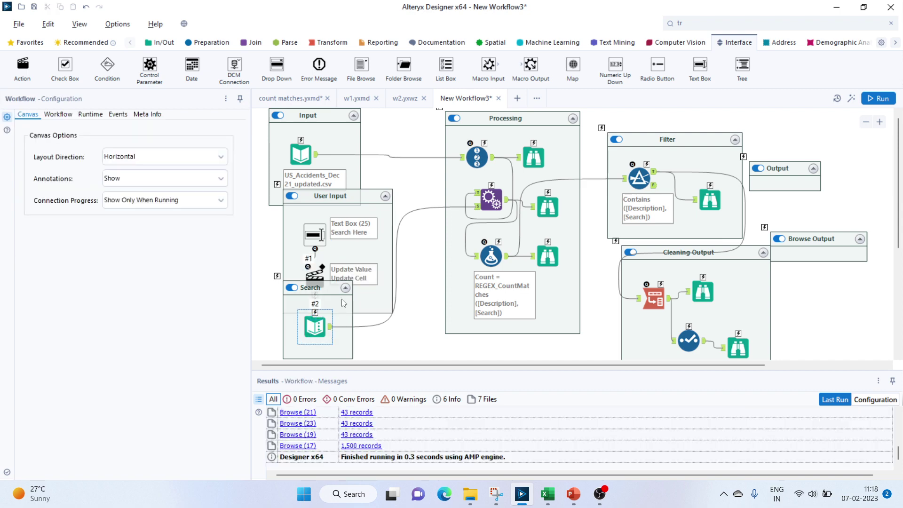
pyautogui.moveTo(315, 288); pyautogui.dragTo(329, 344)
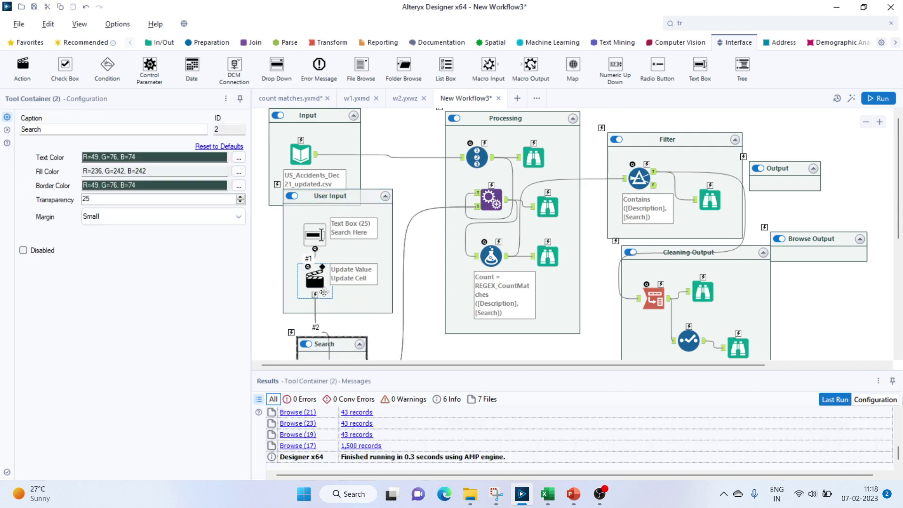
pyautogui.click(324, 292)
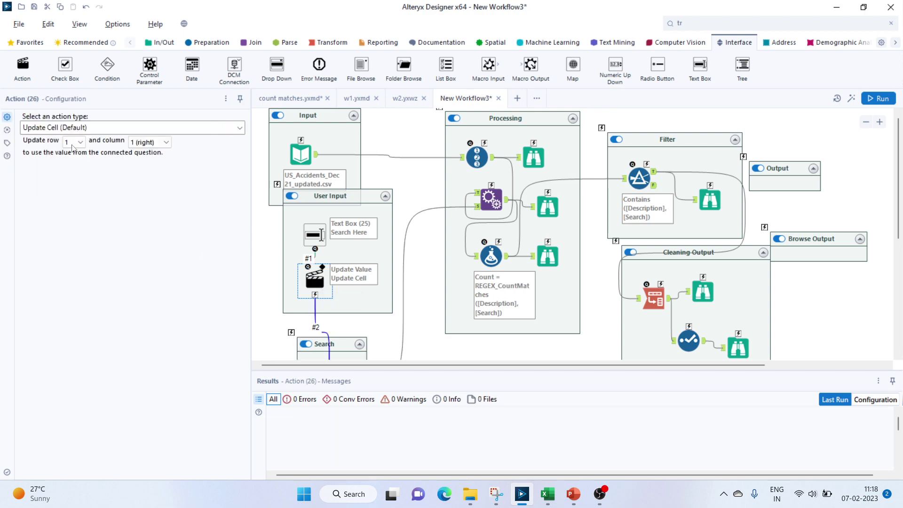
pyautogui.scroll(-1, 329, 345)
pyautogui.click(329, 335)
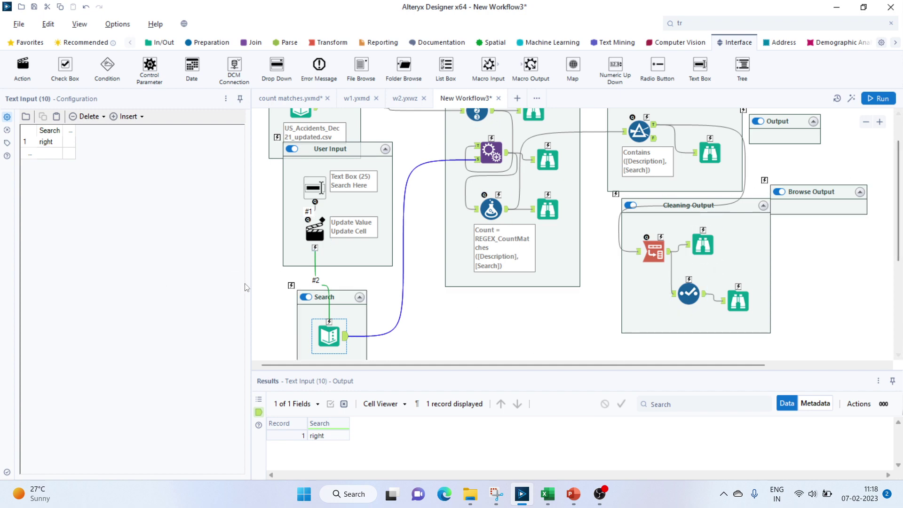
# Move the User Input container clear of the Input container and shift the Cleaning Output container away from Browse Output.
pyautogui.scroll(2, 442, 315)
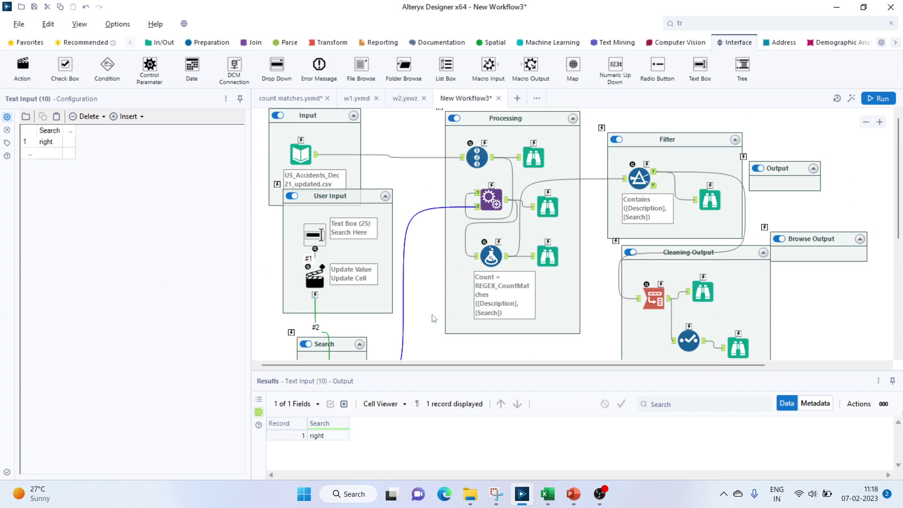
pyautogui.click(355, 216)
pyautogui.moveTo(350, 196); pyautogui.dragTo(329, 222)
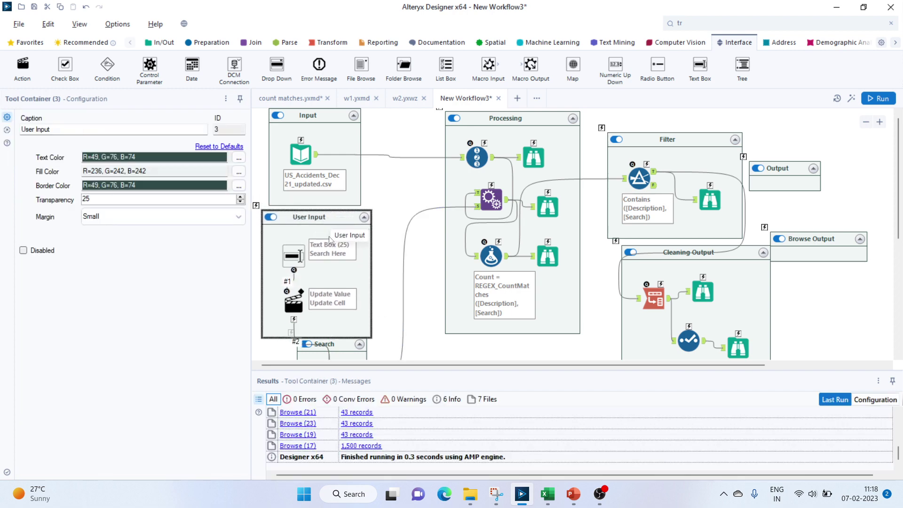
pyautogui.click(291, 258)
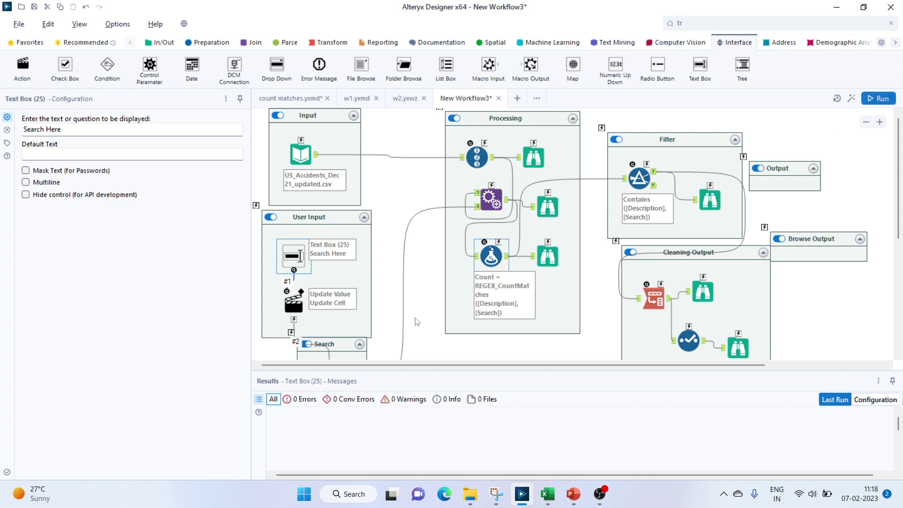
pyautogui.scroll(-1, 329, 343)
pyautogui.click(333, 337)
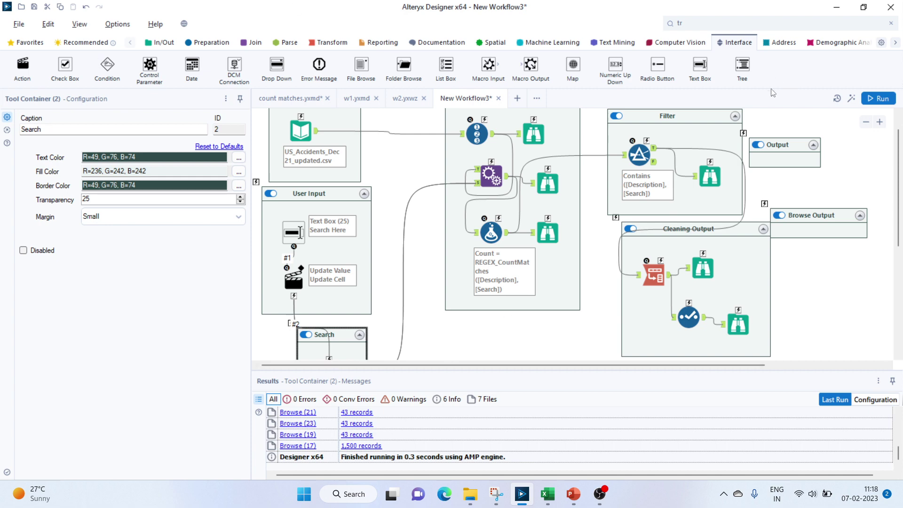
pyautogui.moveTo(729, 242); pyautogui.dragTo(716, 256)
pyautogui.click(725, 339)
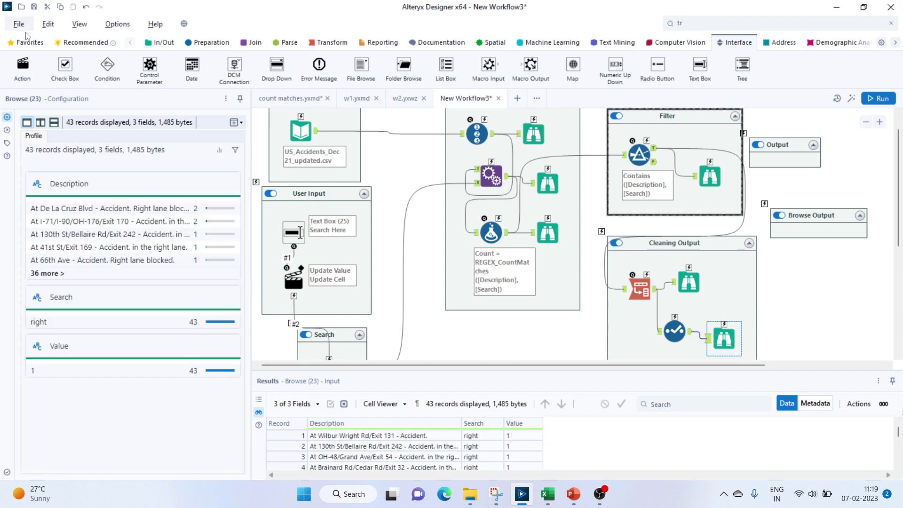
# In the Interface Designer properties, set the app to show the user only the results of Browse (23) on success.
pyautogui.click(77, 25)
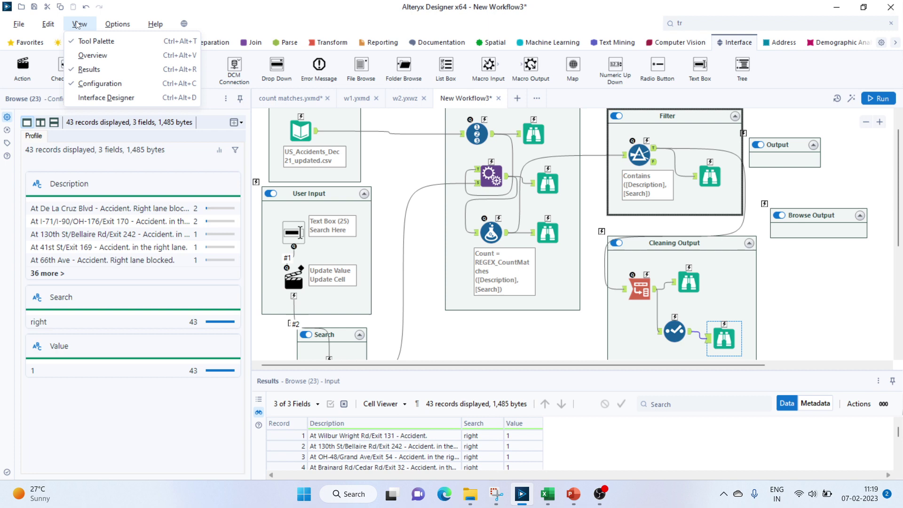
pyautogui.click(102, 98)
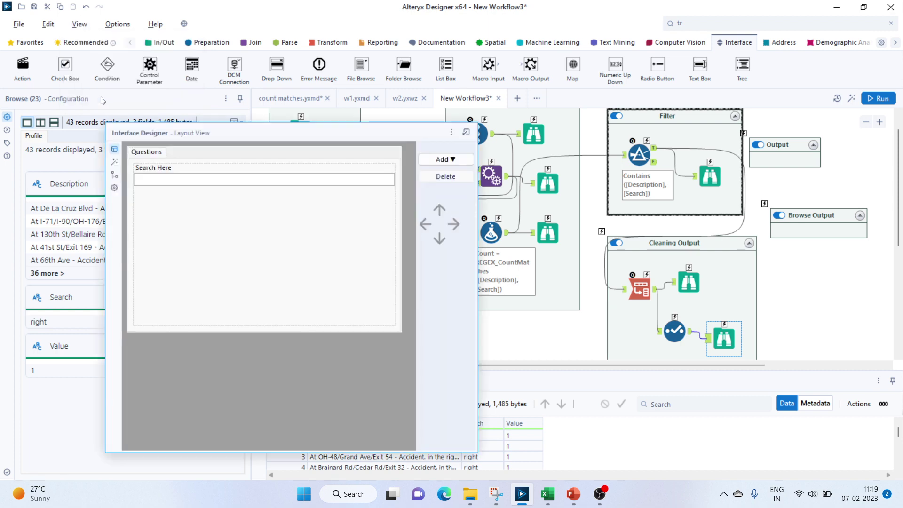
pyautogui.click(151, 184)
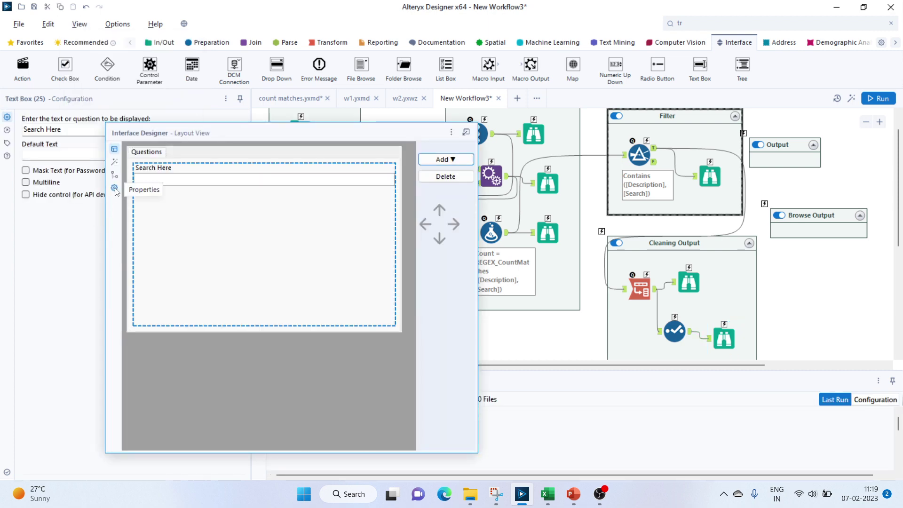
pyautogui.click(114, 188)
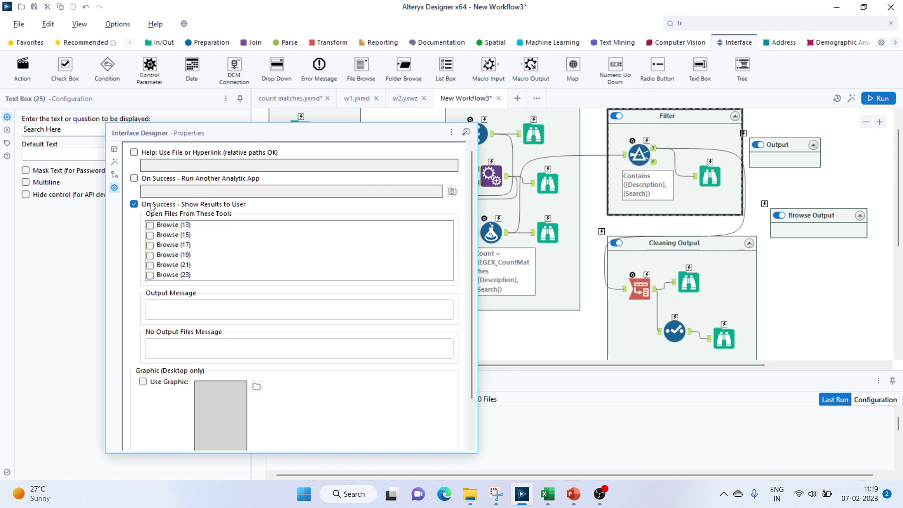
pyautogui.click(150, 275)
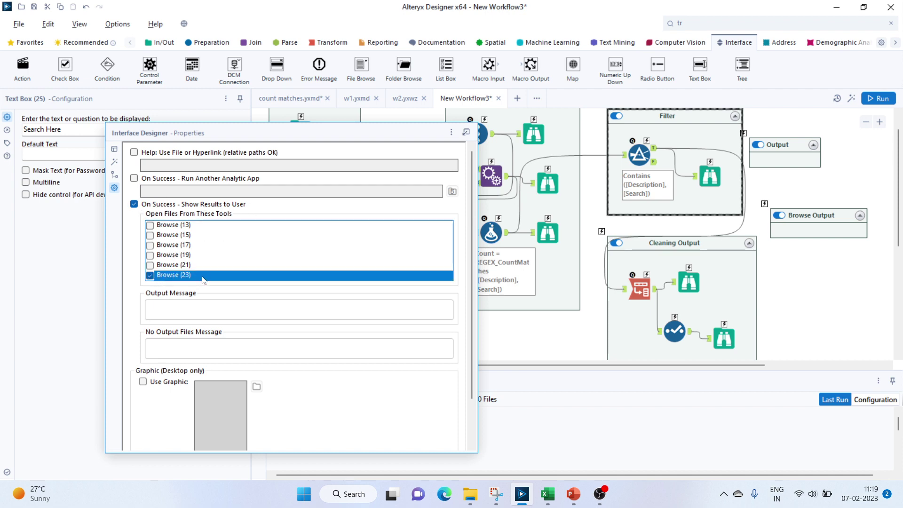
pyautogui.click(81, 25)
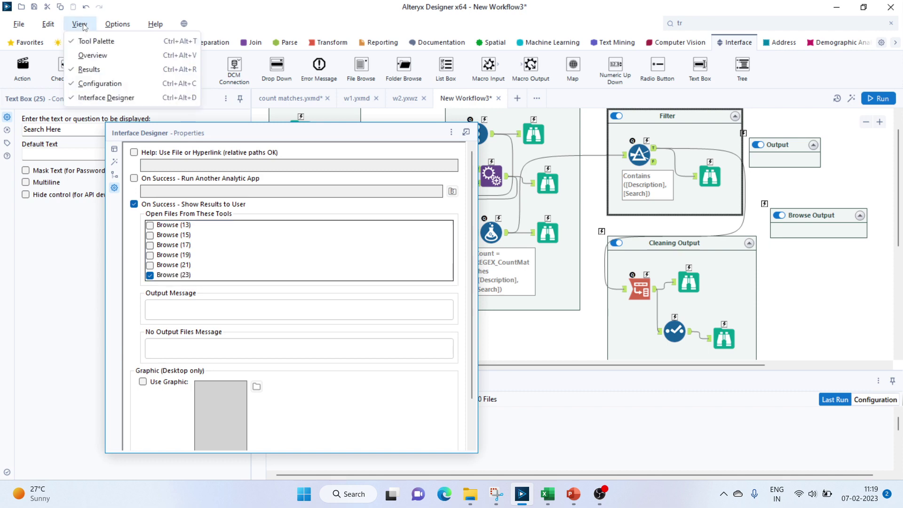
pyautogui.click(100, 98)
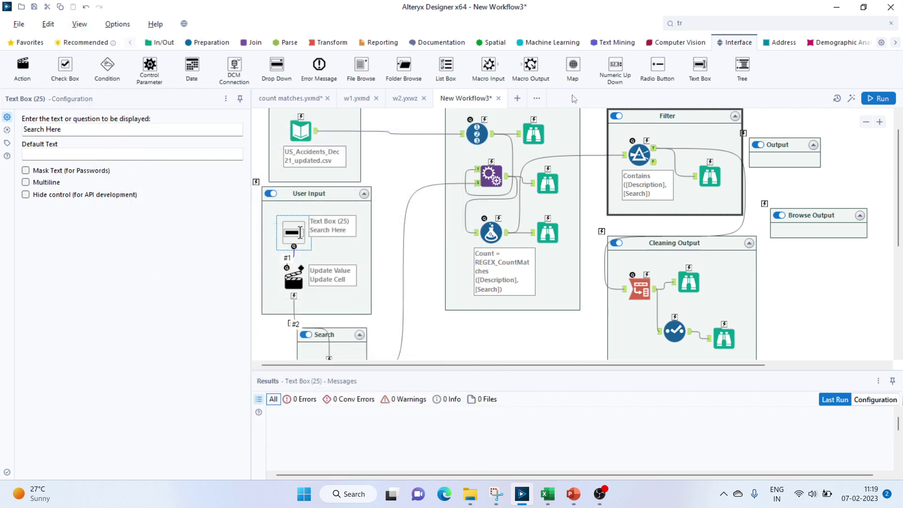
# Run the workflow as an analytic app with the search word "Crossing" and enlarge the App Results window.
pyautogui.click(851, 99)
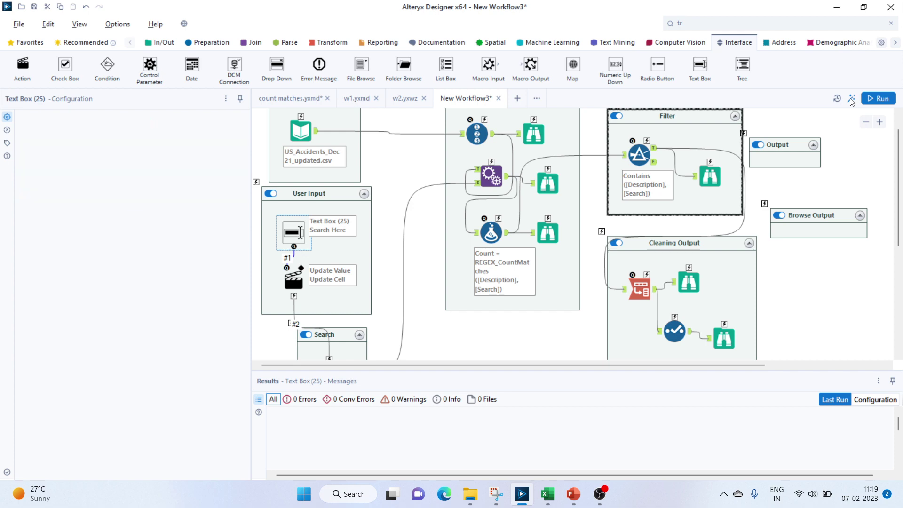
pyautogui.click(321, 177)
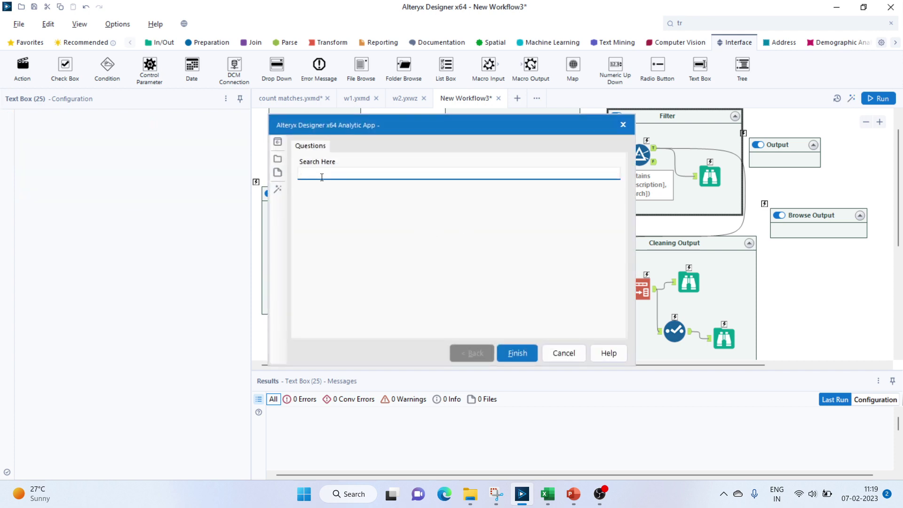
pyautogui.write('Cros')
pyautogui.click(515, 353)
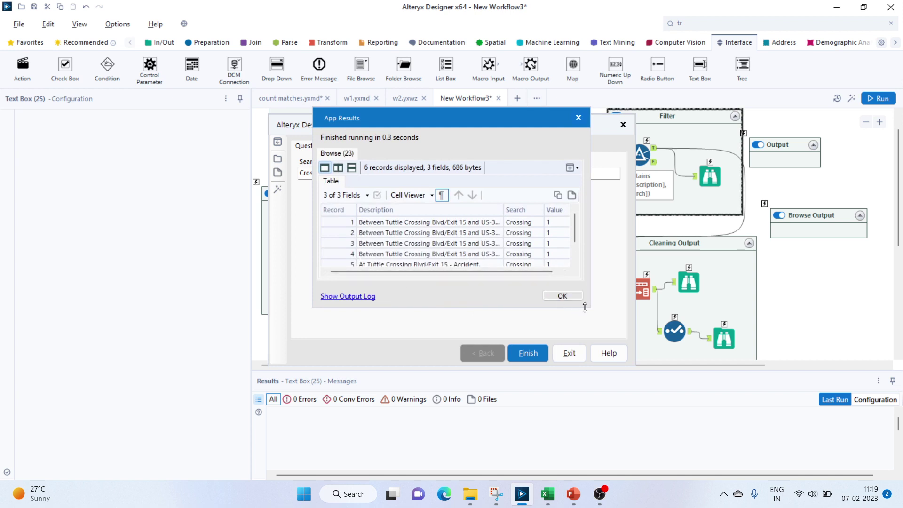
pyautogui.moveTo(586, 307); pyautogui.dragTo(700, 412)
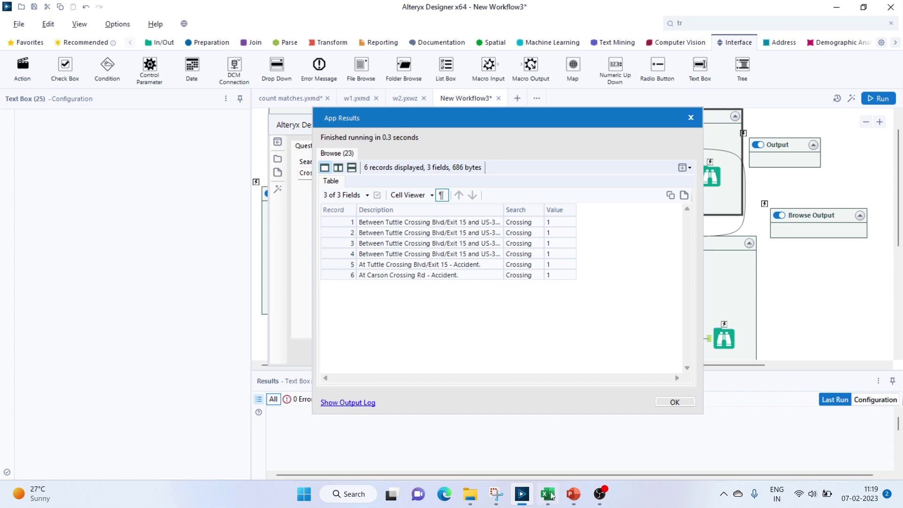
# Switch to the US_Accidents_Dec21_updated file in Excel, filter the Description column for "Crossing" and compare the rows with the app results.
pyautogui.moveTo(552, 496)
pyautogui.click(543, 435)
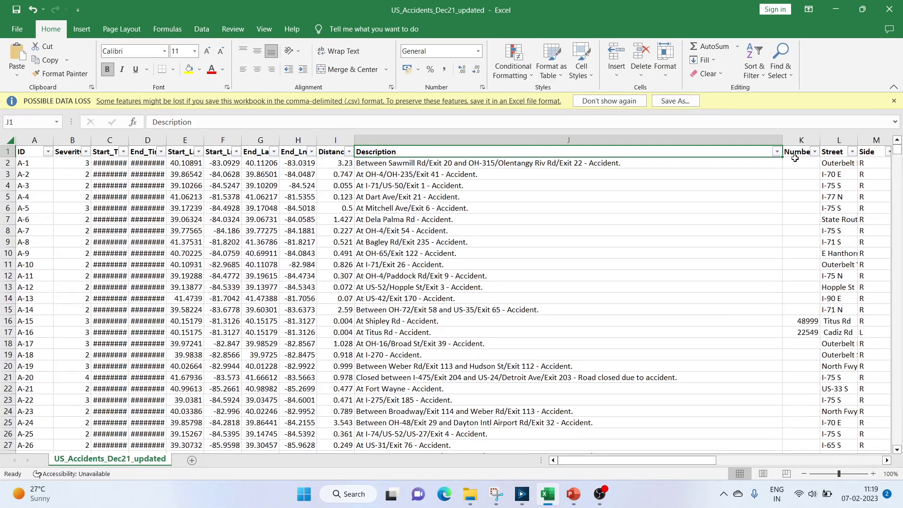
pyautogui.click(771, 151)
pyautogui.click(675, 266)
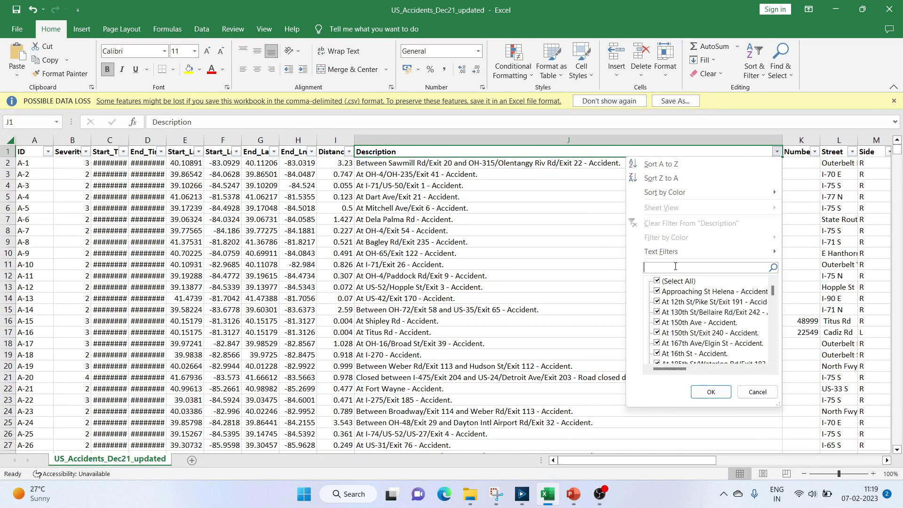
pyautogui.write('Crossing')
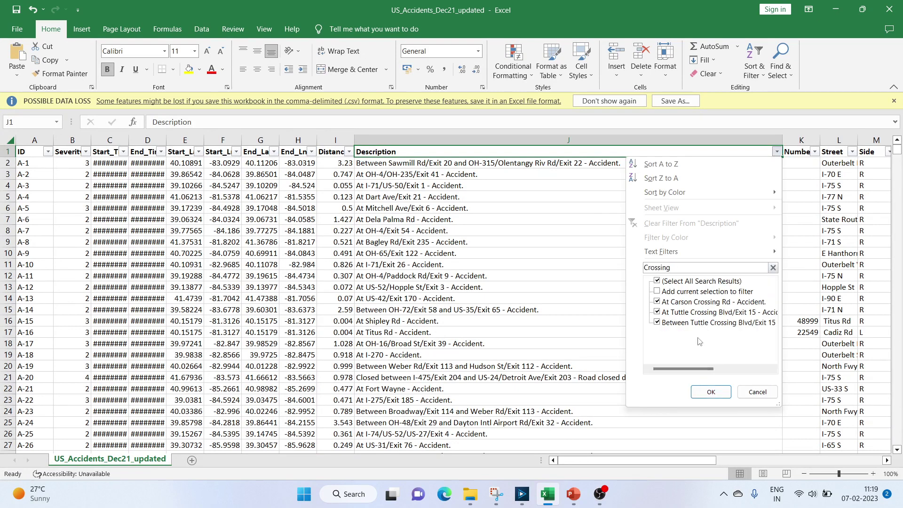
pyautogui.click(711, 392)
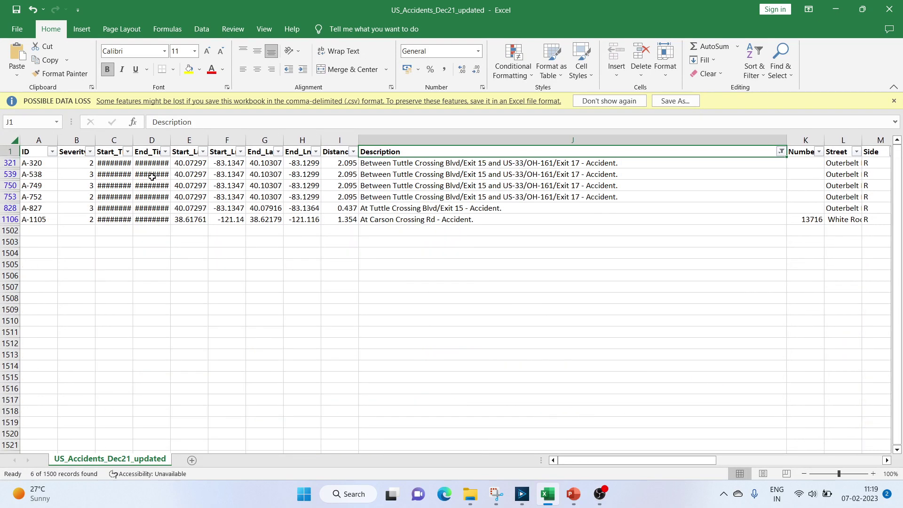
pyautogui.hotkey('alt', 'Tab')
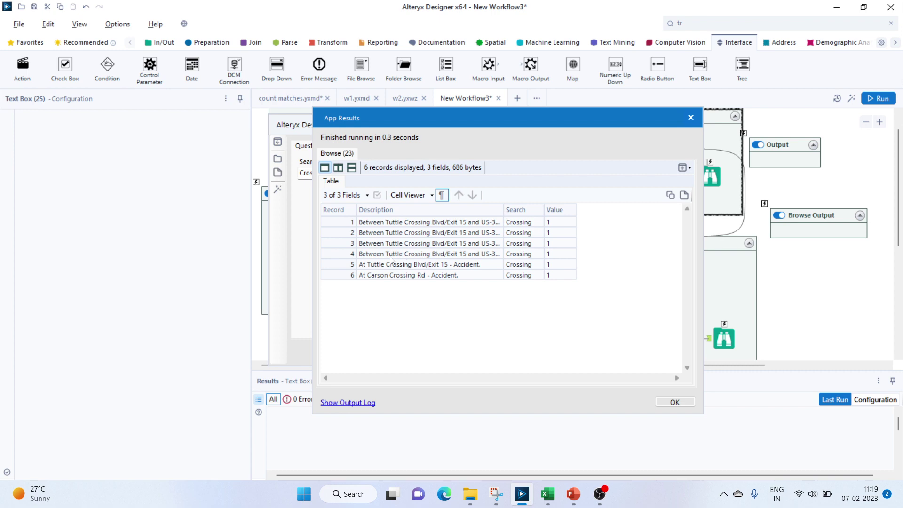
pyautogui.hotkey('alt', 'Tab')
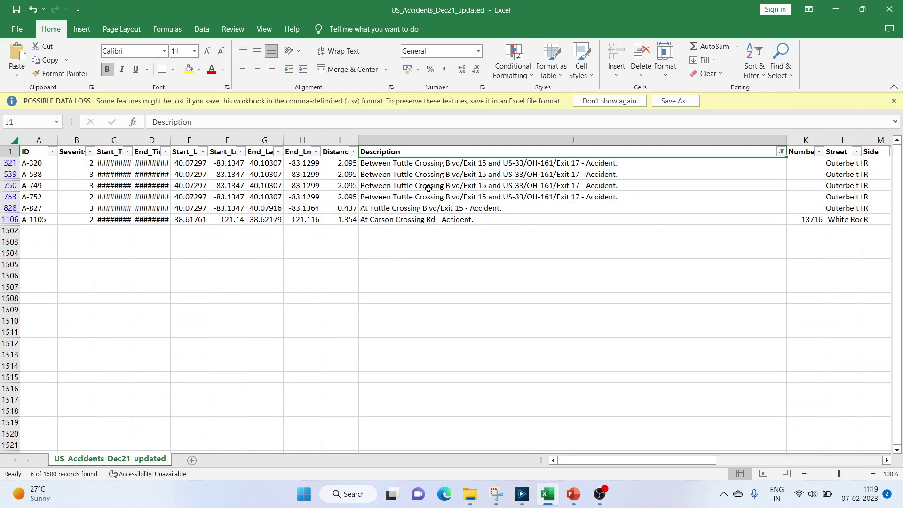
# Switch back to Alteryx Designer, compare the app results with the filtered Excel rows, and close the App Results window.
pyautogui.hotkey('alt', 'Tab')
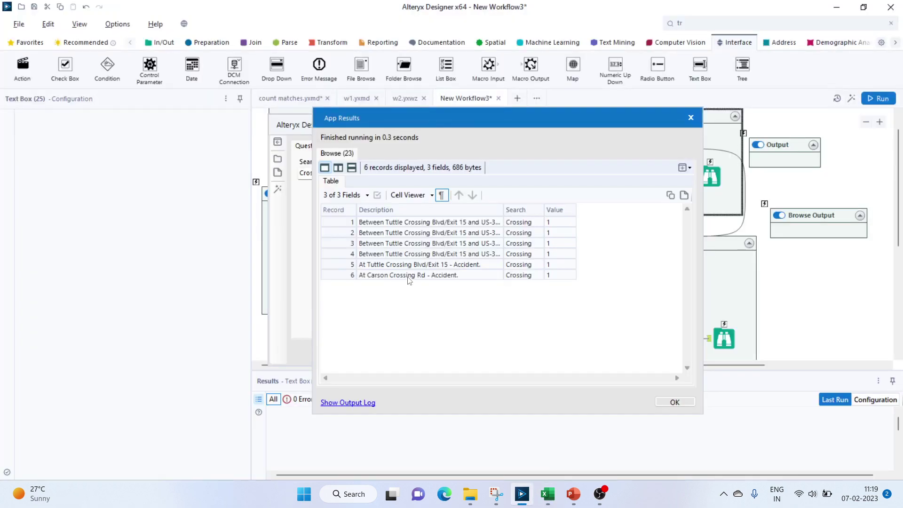
pyautogui.hotkey('alt', 'Tab')
pyautogui.hotkey('alt', 'Tab')
pyautogui.click(672, 403)
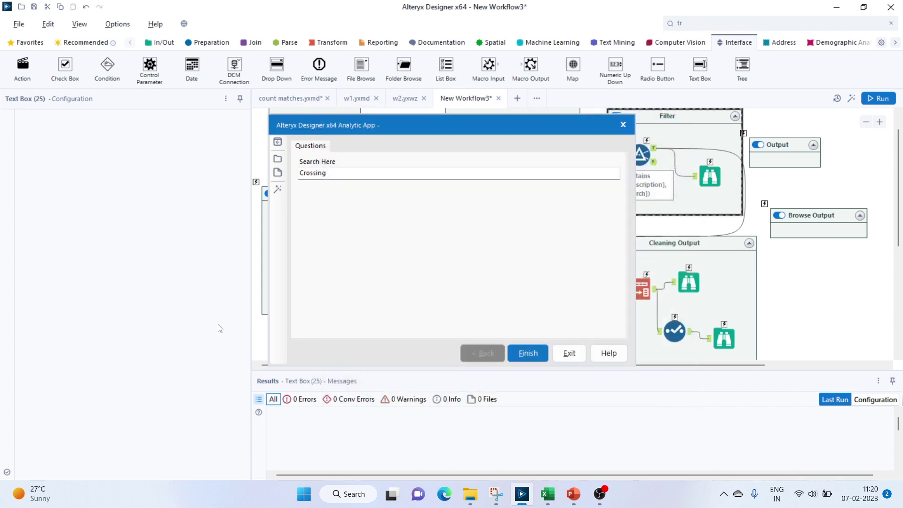
# Replace the search word with "Left Lane" and run the analytic app again.
pyautogui.doubleClick(351, 173)
pyautogui.write('righ')
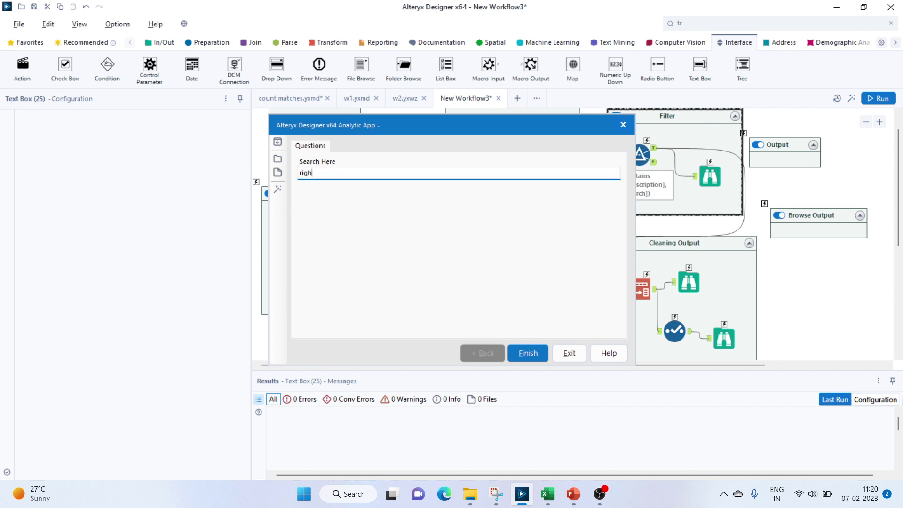
pyautogui.press('BackSpace')
pyautogui.press('BackSpace')
pyautogui.press('BackSpace')
pyautogui.write('left L')
pyautogui.press('BackSpace')
pyautogui.press('BackSpace')
pyautogui.press('BackSpace')
pyautogui.press('BackSpace')
pyautogui.press('BackSpace')
pyautogui.press('BackSpace')
pyautogui.write('Left Ln')
pyautogui.press('BackSpace')
pyautogui.write('ane')
pyautogui.click(525, 350)
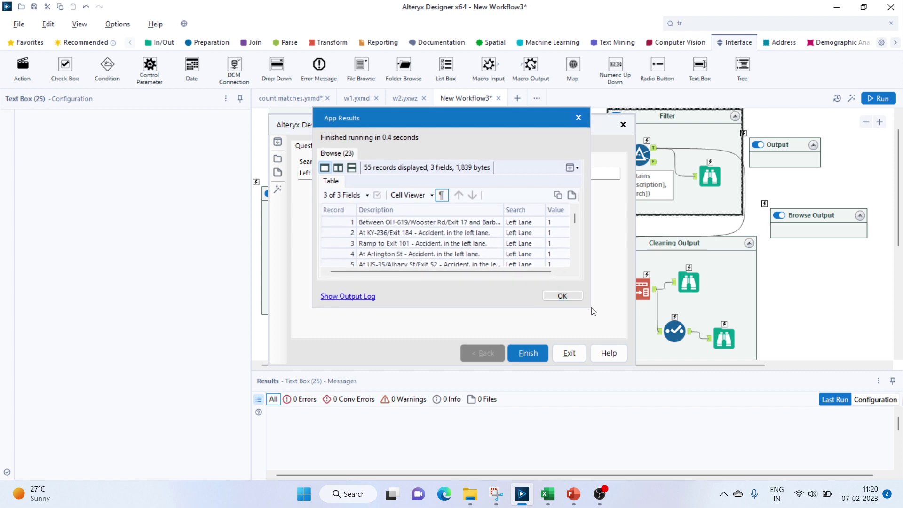
# Enlarge the App Results window, widen the Description column, review the "Left Lane" records through the last one, and close the app.
pyautogui.moveTo(592, 311); pyautogui.dragTo(777, 411)
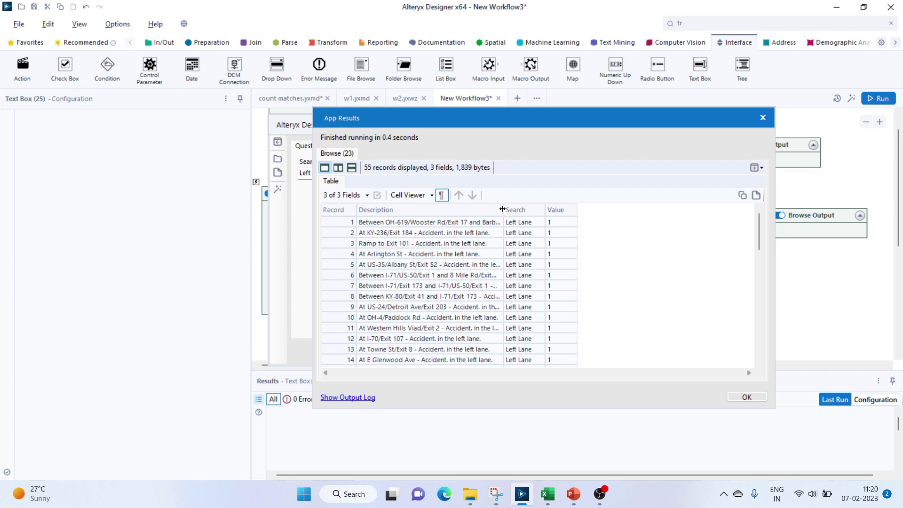
pyautogui.moveTo(502, 209); pyautogui.dragTo(577, 209)
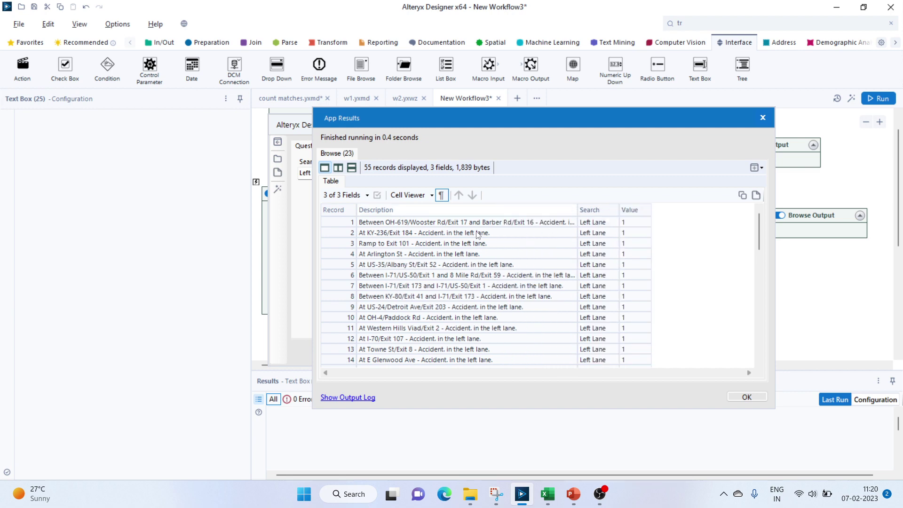
pyautogui.scroll(-4, 469, 308)
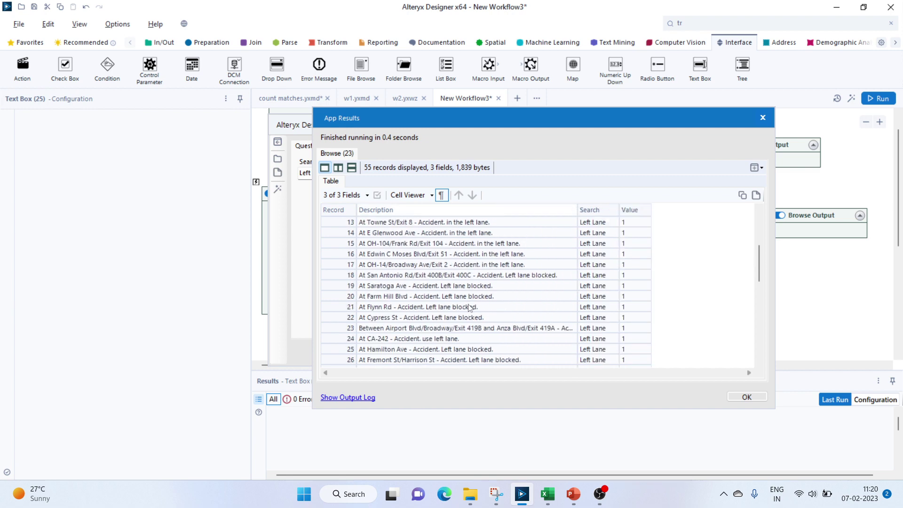
pyautogui.scroll(-10, 469, 308)
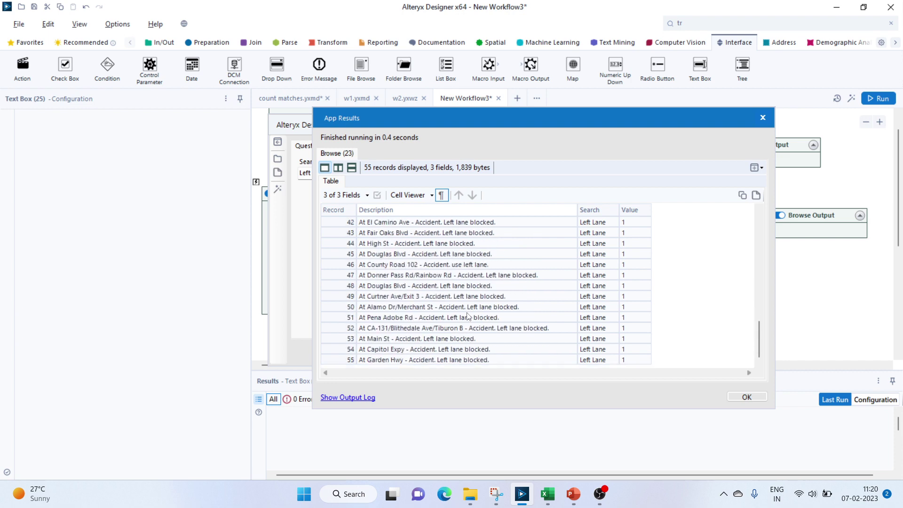
pyautogui.click(747, 398)
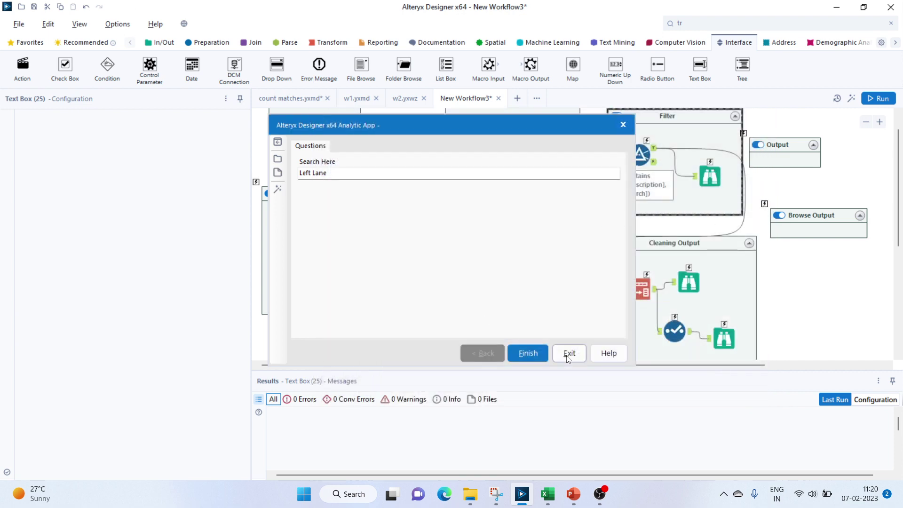
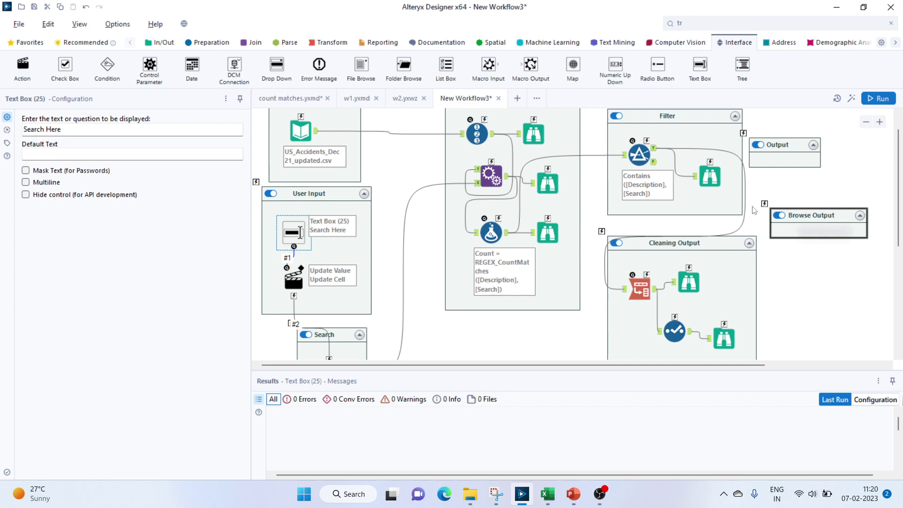
# Add an Output Data tool inside the Browse Output container and connect the Select tool in Cleaning Output to it.
pyautogui.click(163, 47)
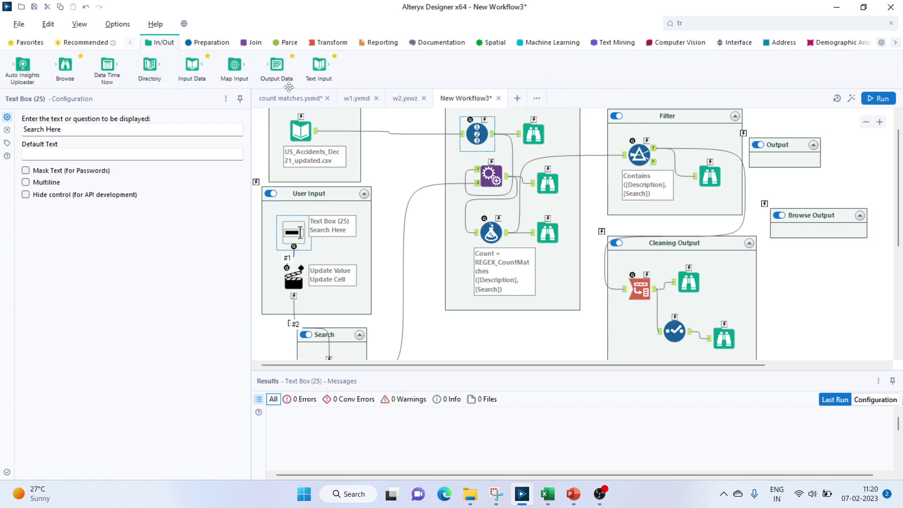
pyautogui.moveTo(288, 87); pyautogui.dragTo(812, 232)
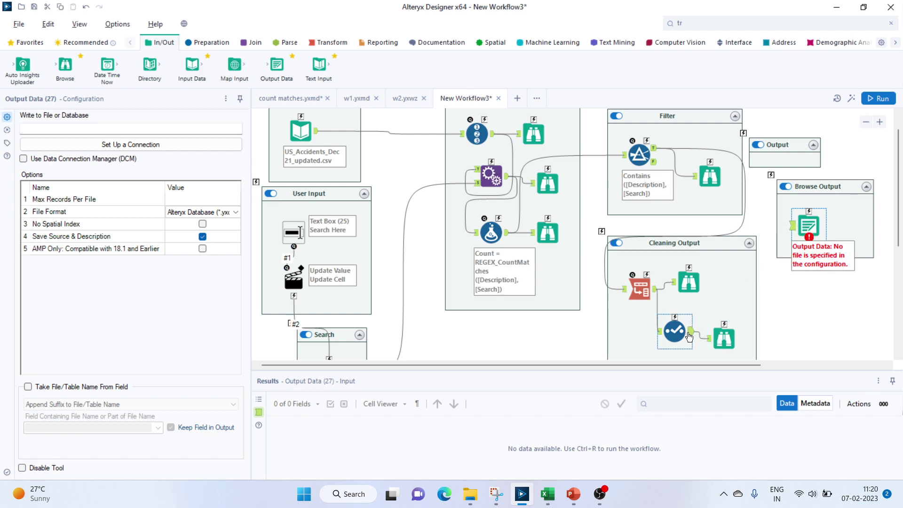
pyautogui.moveTo(689, 332)
pyautogui.mouseDown()
pyautogui.moveTo(795, 228)
pyautogui.moveTo(814, 222)
pyautogui.mouseUp()
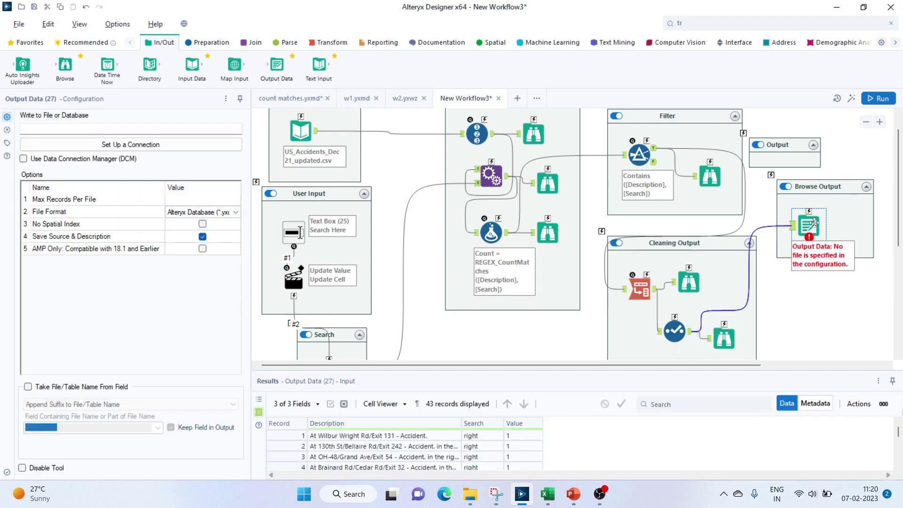
# Set the Output Data tool to write to a Microsoft Excel file named o2.xlsx, on Sheet1.
pyautogui.click(83, 145)
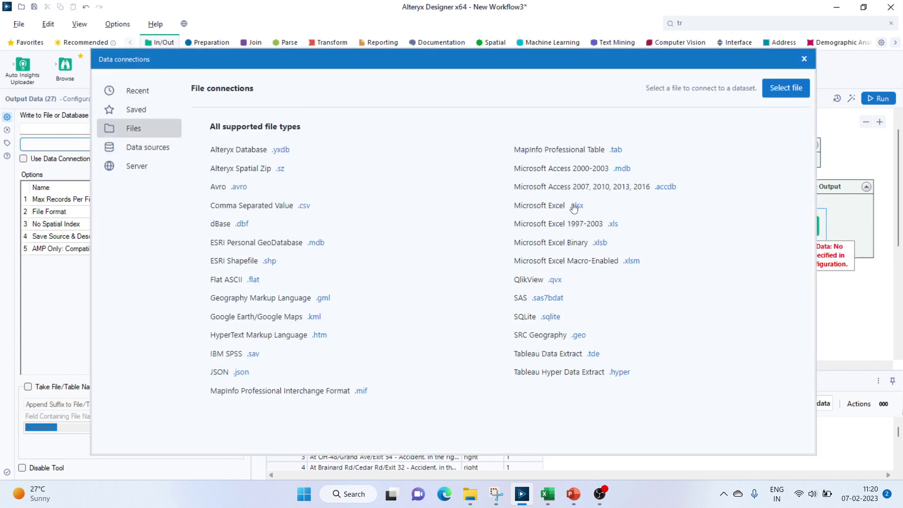
pyautogui.click(577, 205)
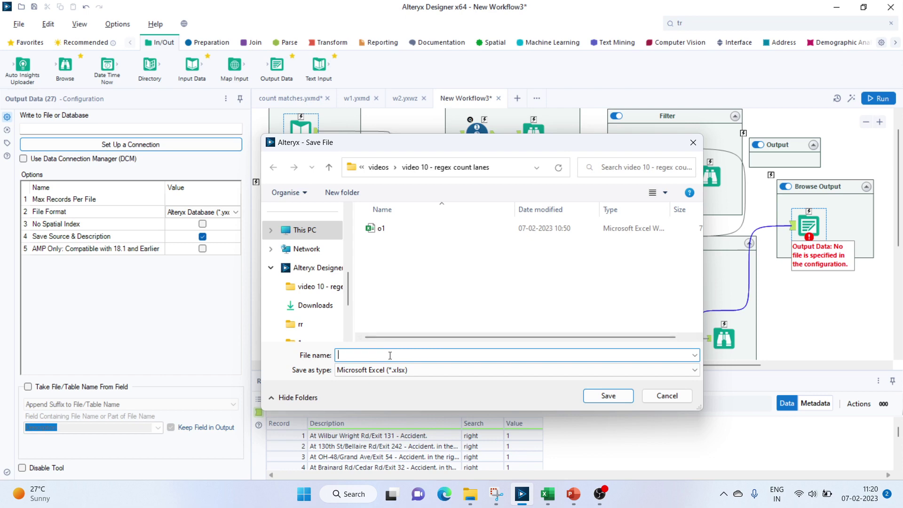
pyautogui.write('o2')
pyautogui.click(601, 400)
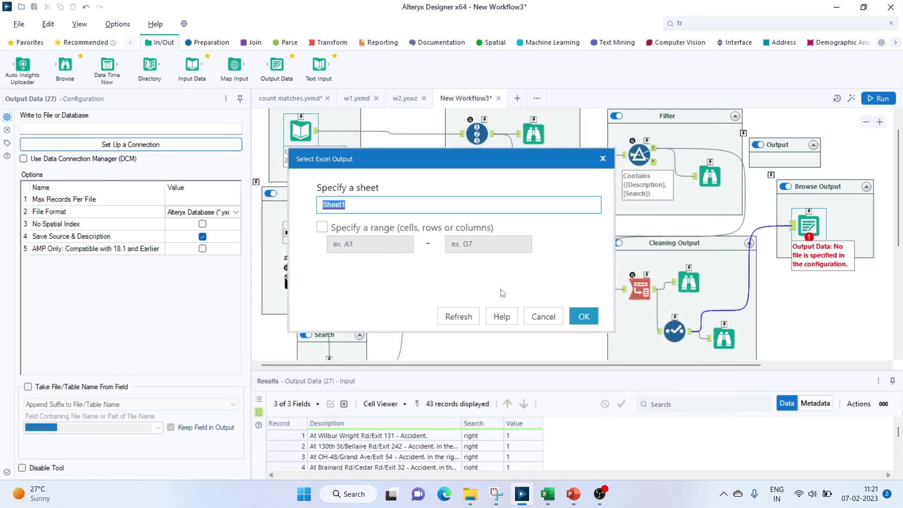
pyautogui.click(583, 316)
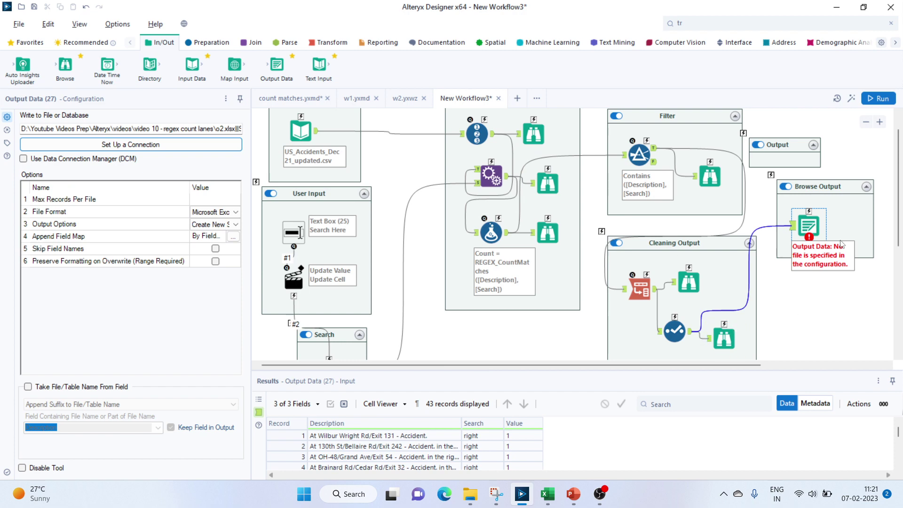
# Try to run the workflow as an analytic app with the search word "crossing".
pyautogui.click(852, 99)
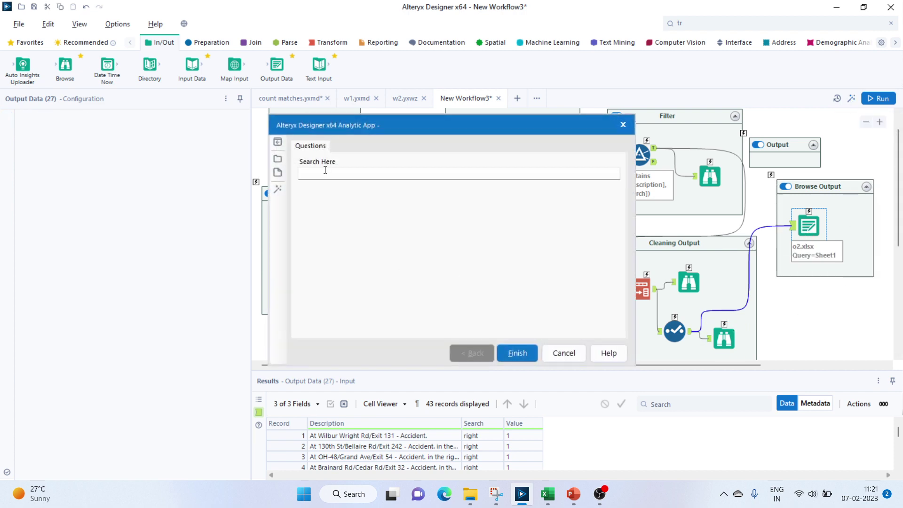
pyautogui.click(325, 173)
pyautogui.write('d')
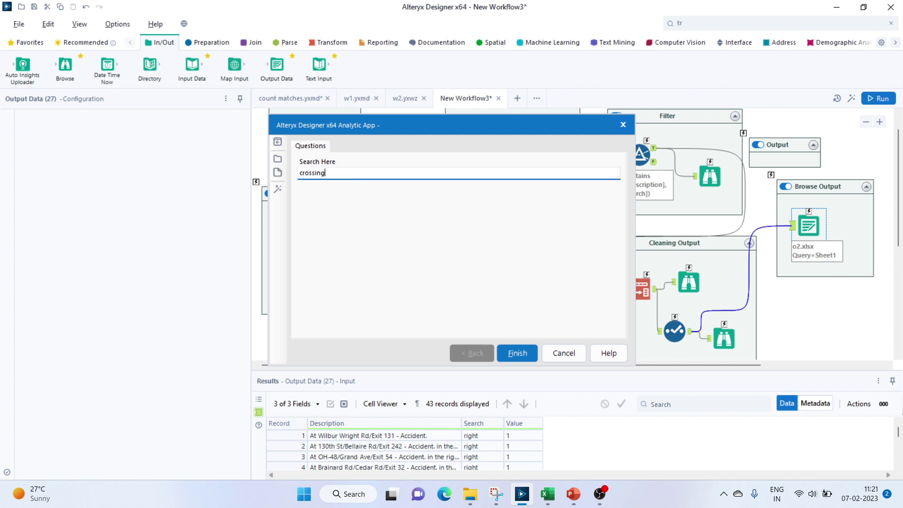
pyautogui.click(517, 352)
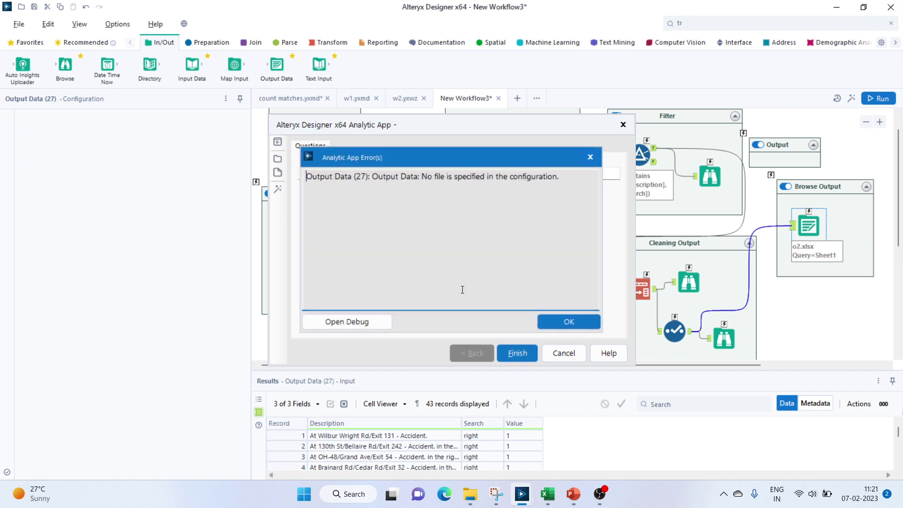
pyautogui.click(568, 320)
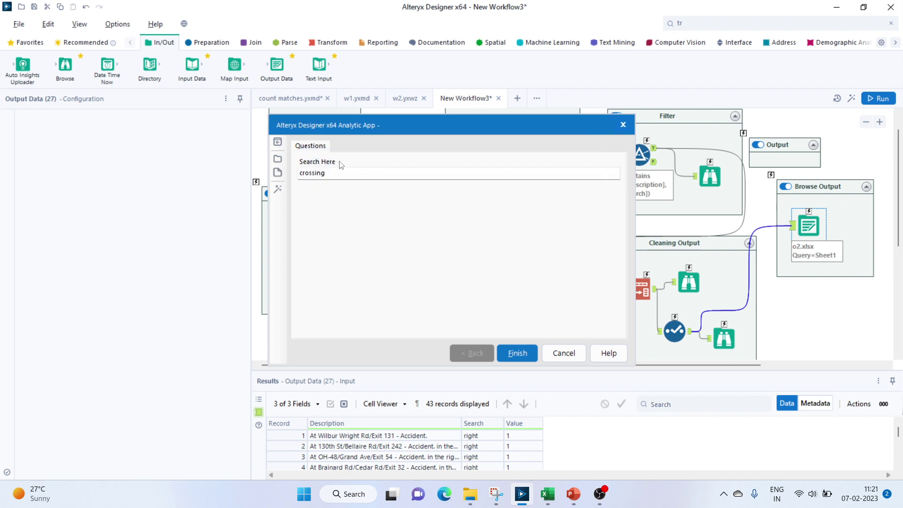
# Retry the analytic app with the search word capitalised, dismiss the error window and exit the app.
pyautogui.doubleClick(330, 176)
pyautogui.write('c')
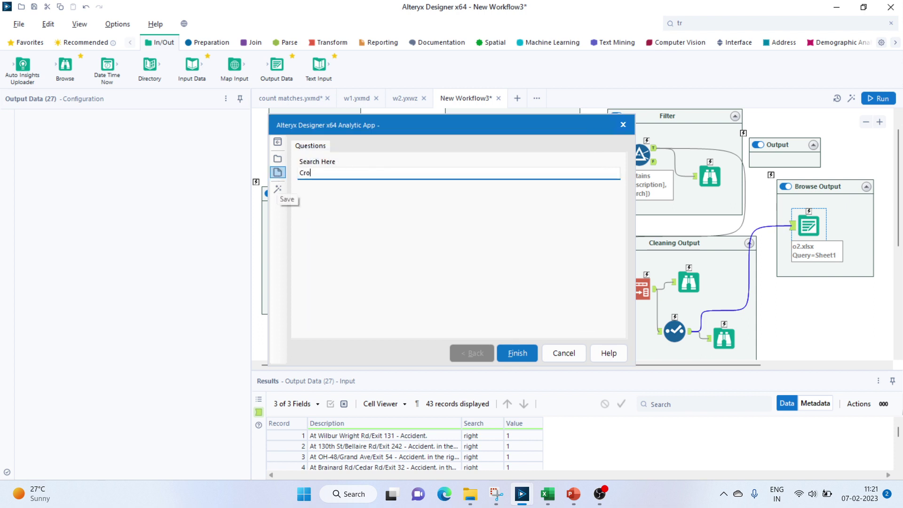
pyautogui.click(515, 352)
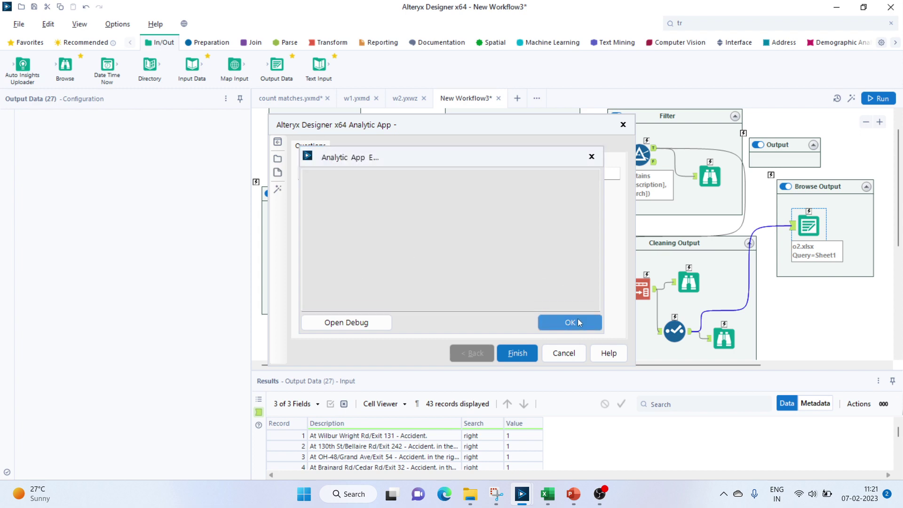
pyautogui.click(577, 318)
pyautogui.click(572, 357)
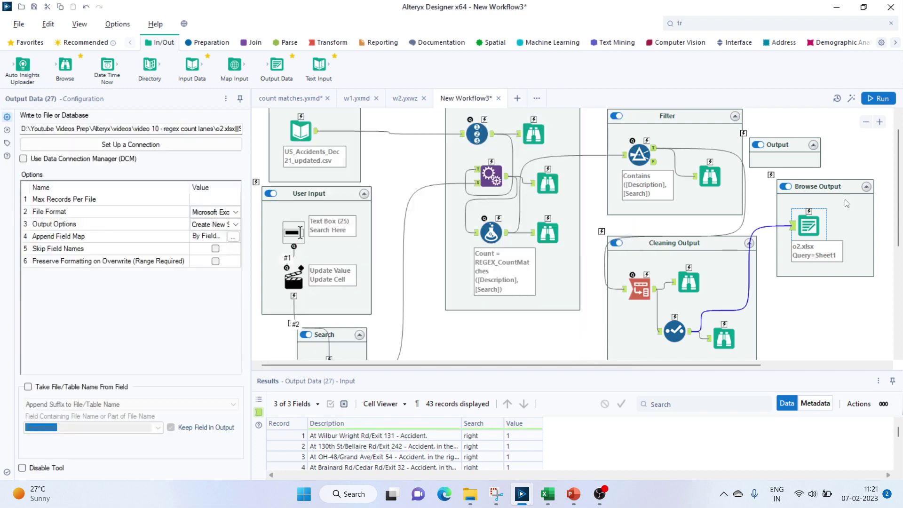
# Move the Output Data tool farther from Cleaning Output, and set the Interface Designer to show only Output Data (27) results on success.
pyautogui.moveTo(804, 224); pyautogui.dragTo(825, 231)
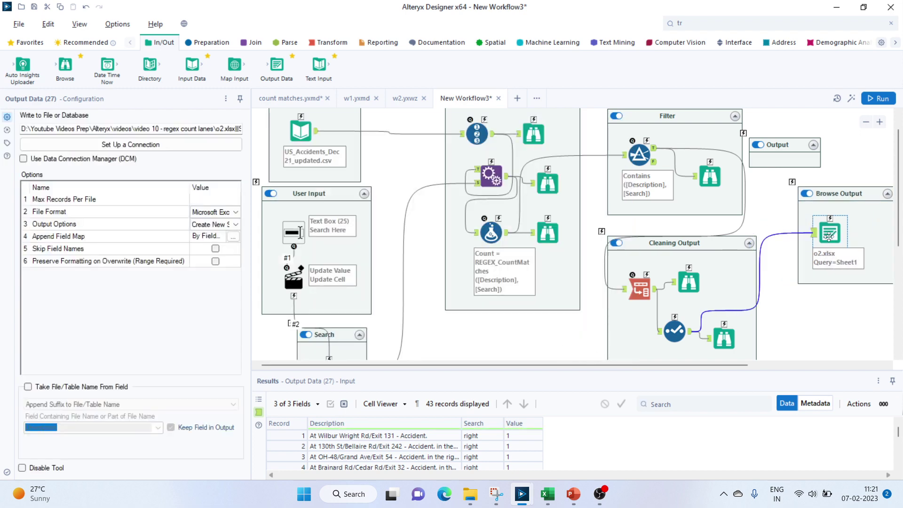
pyautogui.click(79, 24)
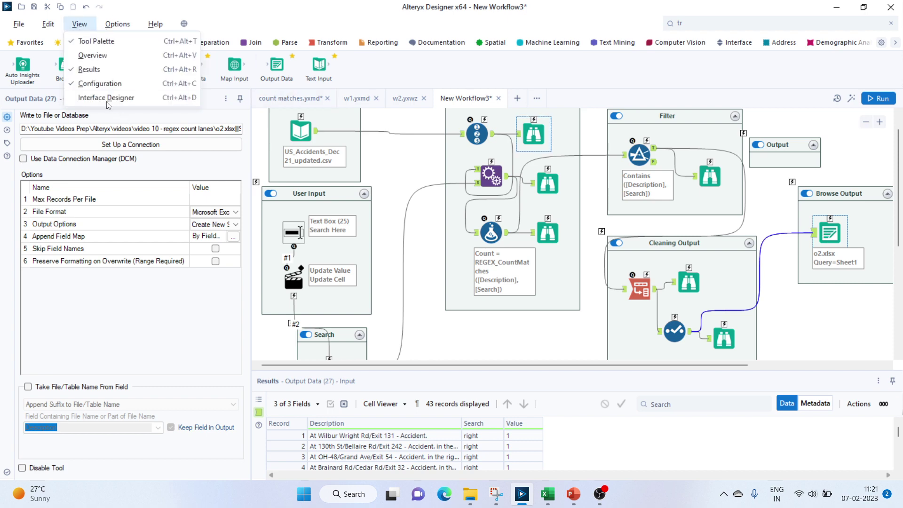
pyautogui.click(107, 102)
pyautogui.click(150, 273)
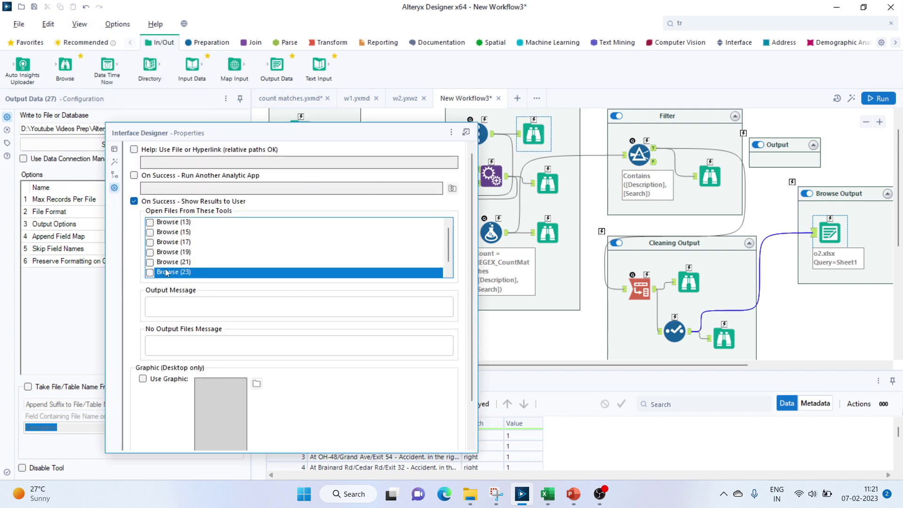
pyautogui.scroll(-1, 177, 265)
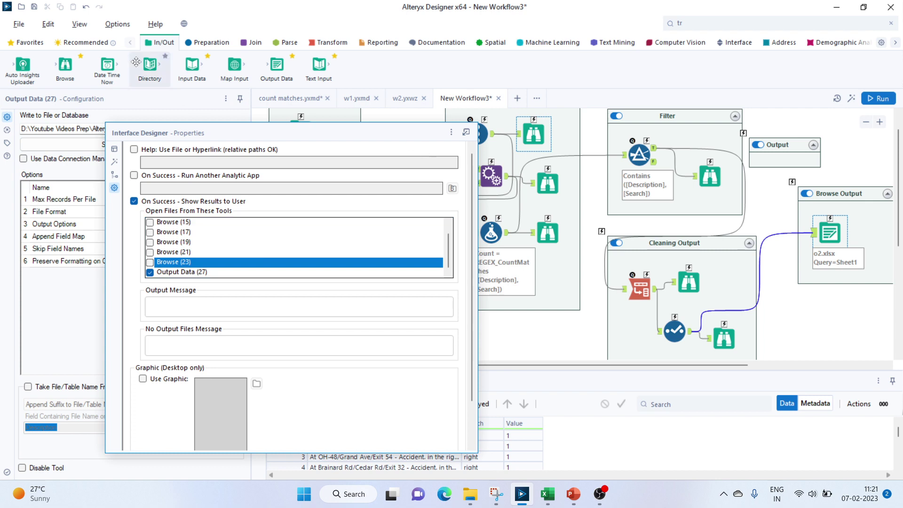
pyautogui.click(80, 24)
pyautogui.click(106, 98)
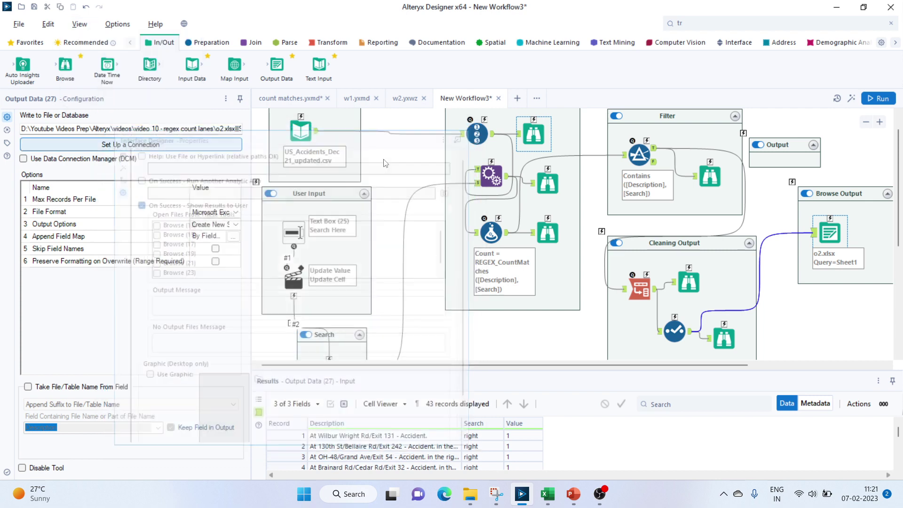
# Run the workflow as an analytic app with the search word "Crossing".
pyautogui.click(851, 98)
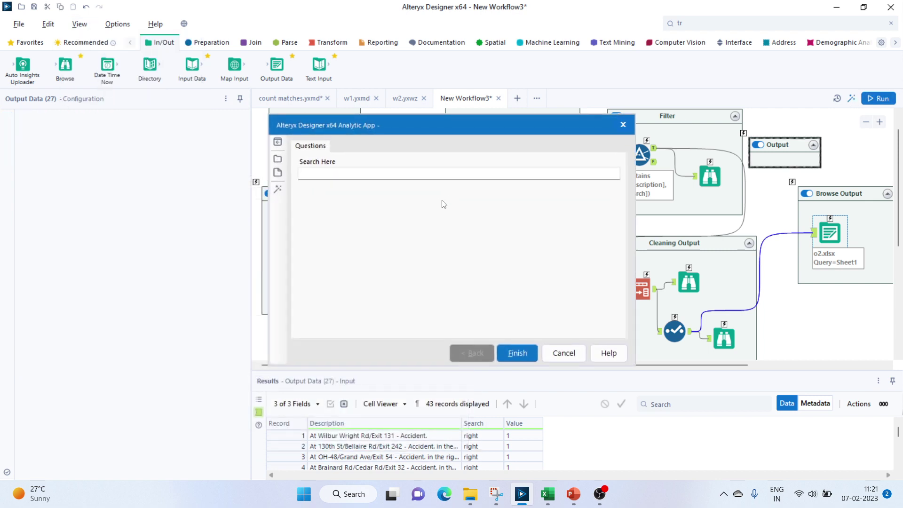
pyautogui.click(335, 175)
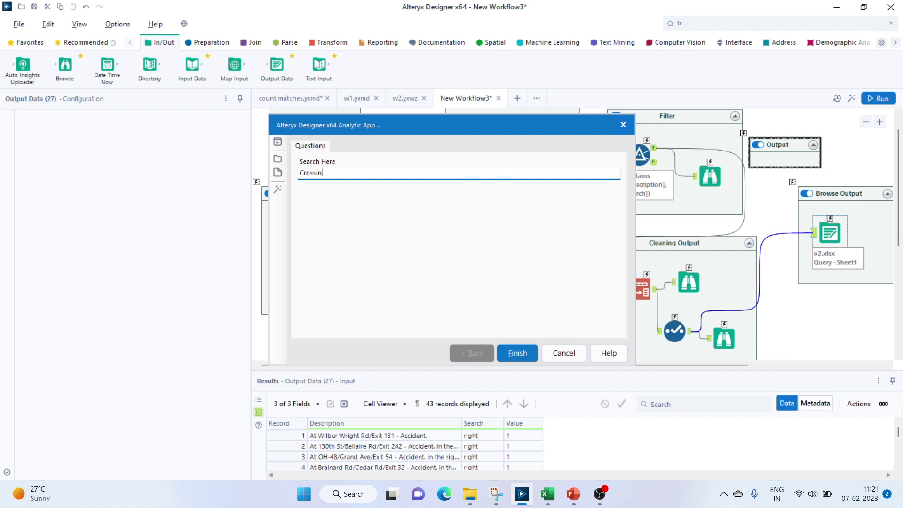
pyautogui.click(513, 354)
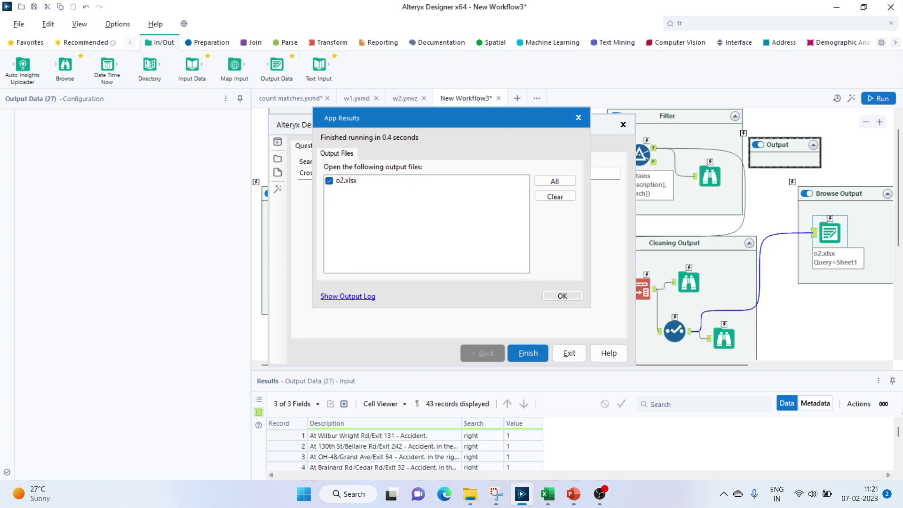
pyautogui.click(545, 495)
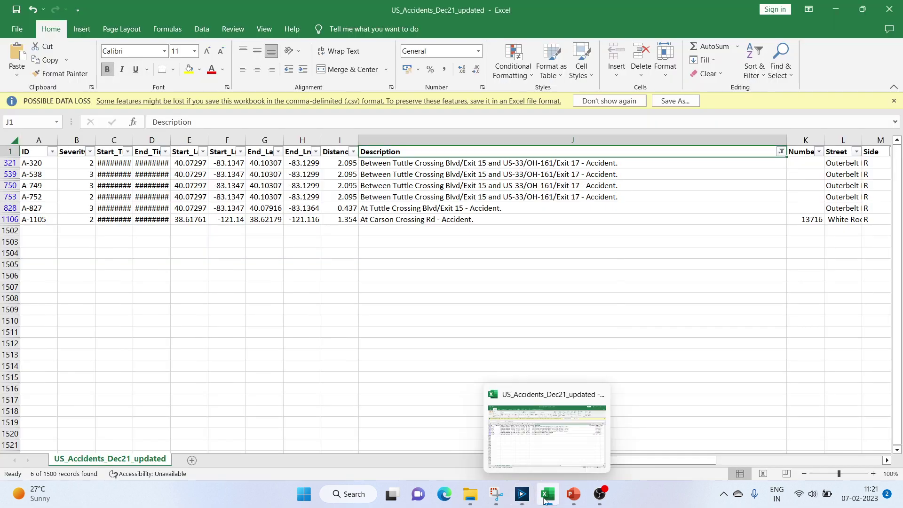
pyautogui.click(599, 494)
pyautogui.click(599, 494)
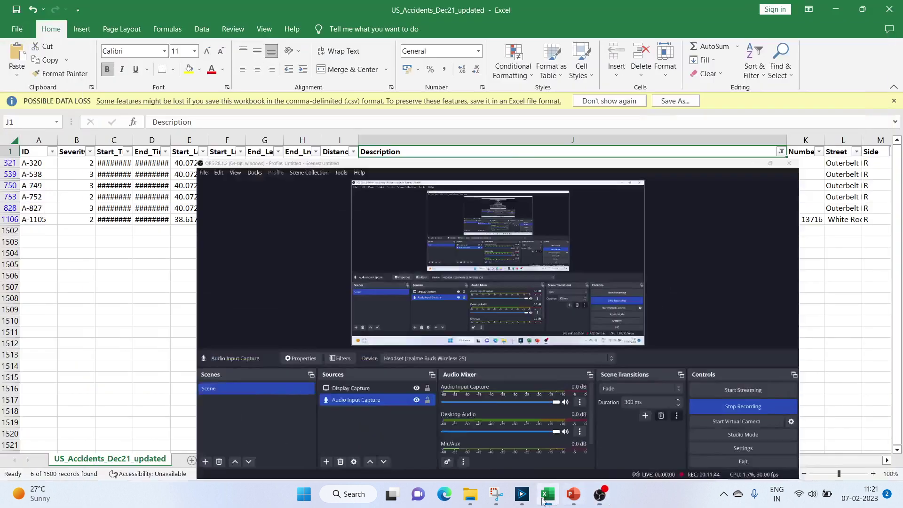
pyautogui.click(522, 495)
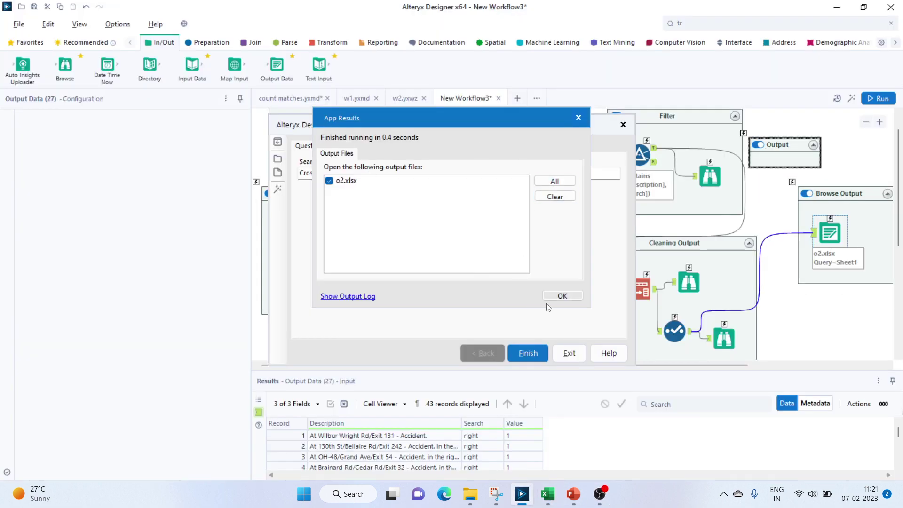
# Open the generated o2.xlsx output file from the app results and widen its Search column in Excel.
pyautogui.click(563, 295)
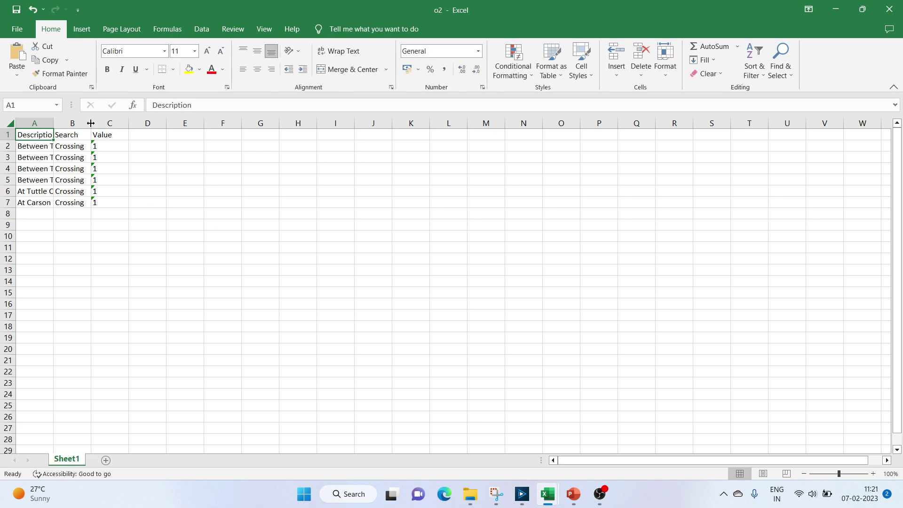
pyautogui.moveTo(91, 123); pyautogui.dragTo(151, 123)
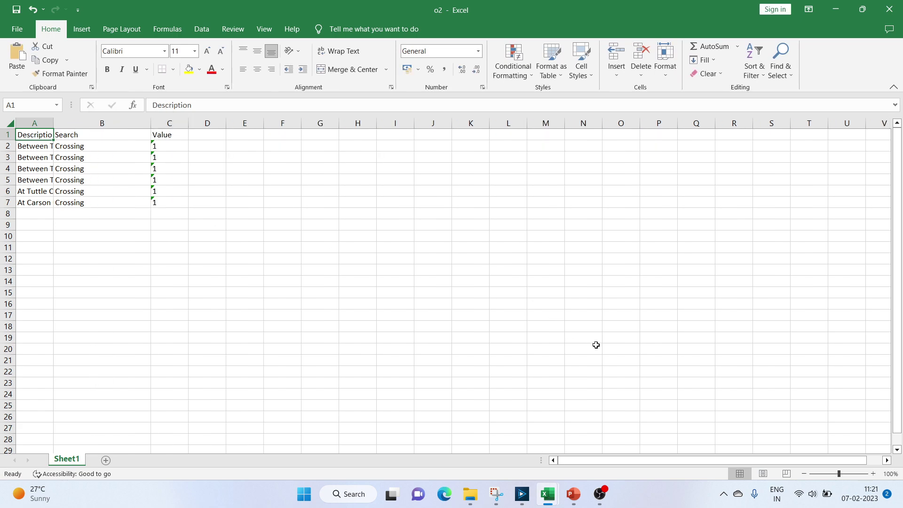